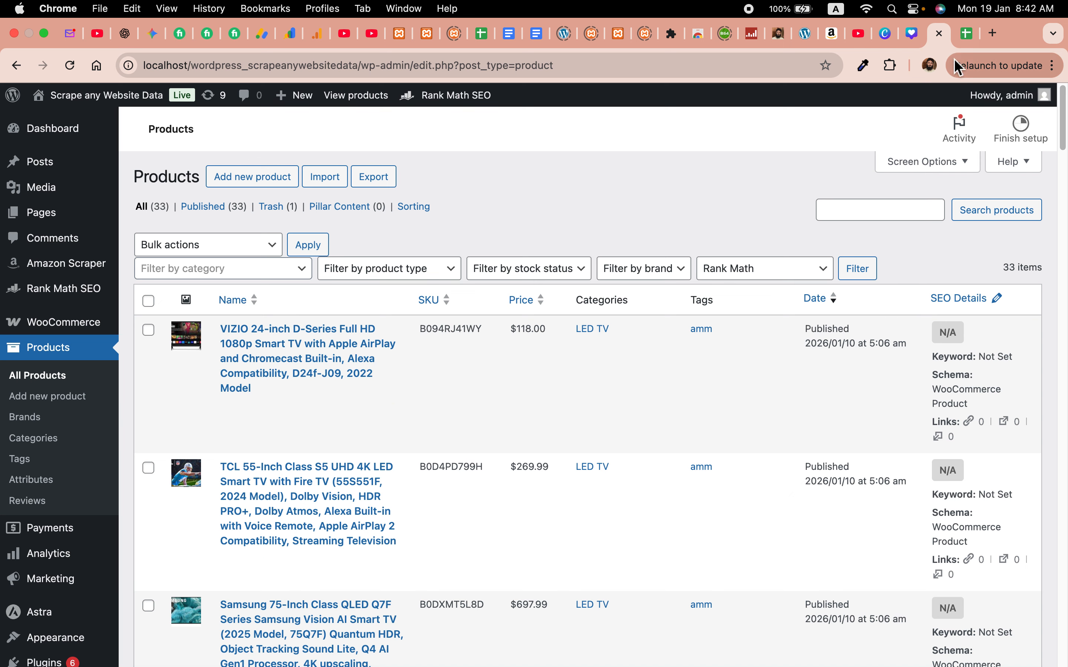
# View the products (9) spreadsheet and open the Flipkart Scraper page on scrapeanywebsitedata.com in a new browser tab, dismissing the ad.
pyautogui.click(962, 38)
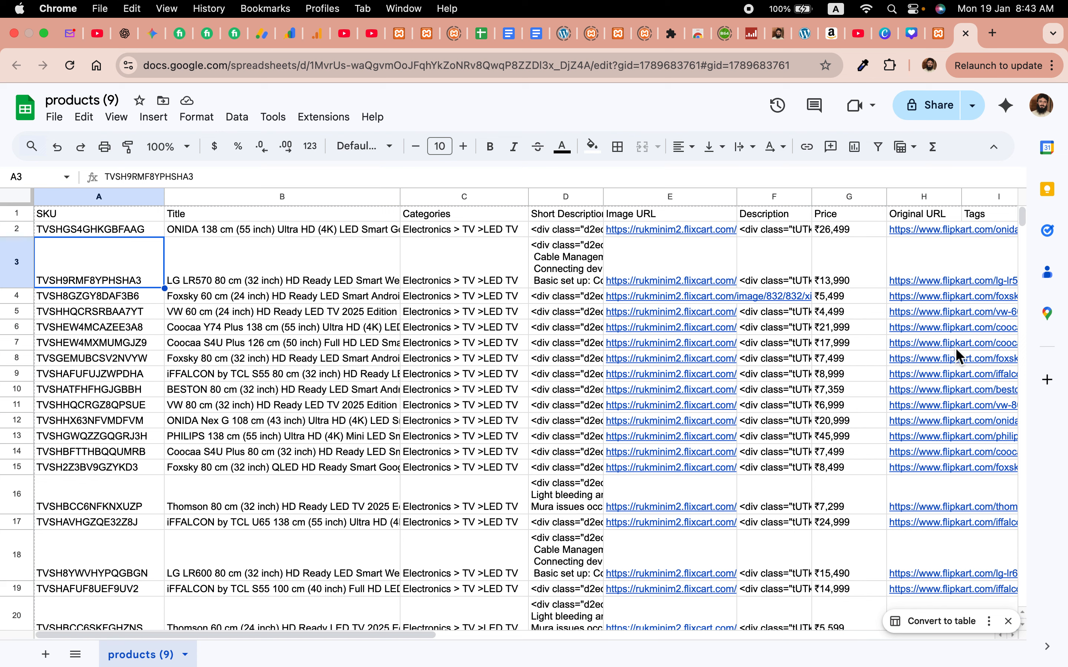
pyautogui.moveTo(946, 373)
pyautogui.click(992, 34)
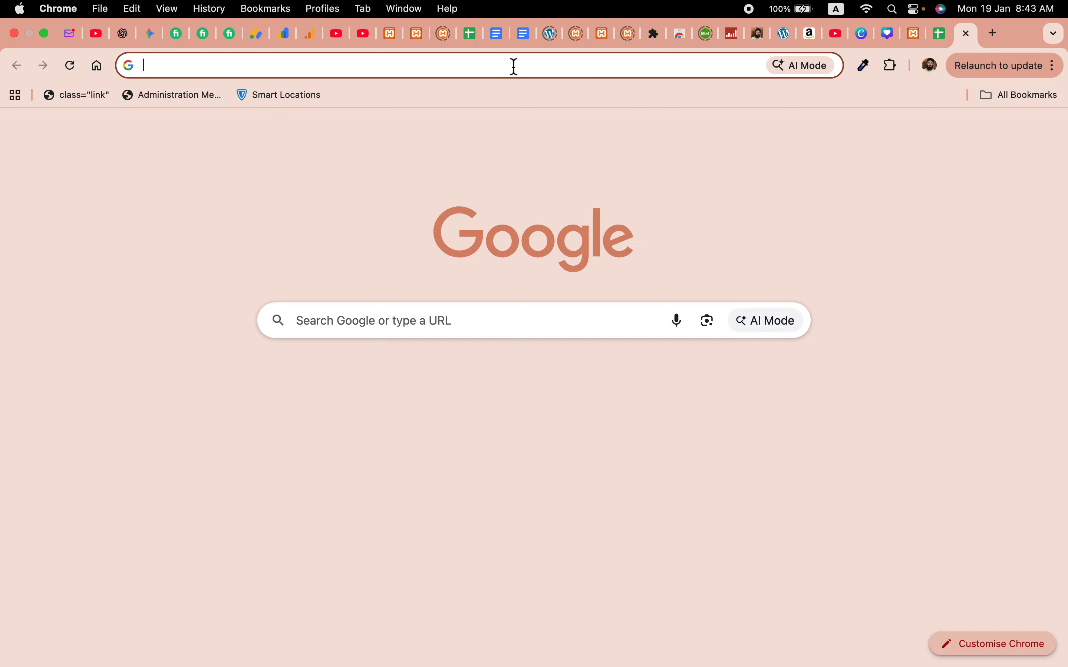
pyautogui.write('scrapeany')
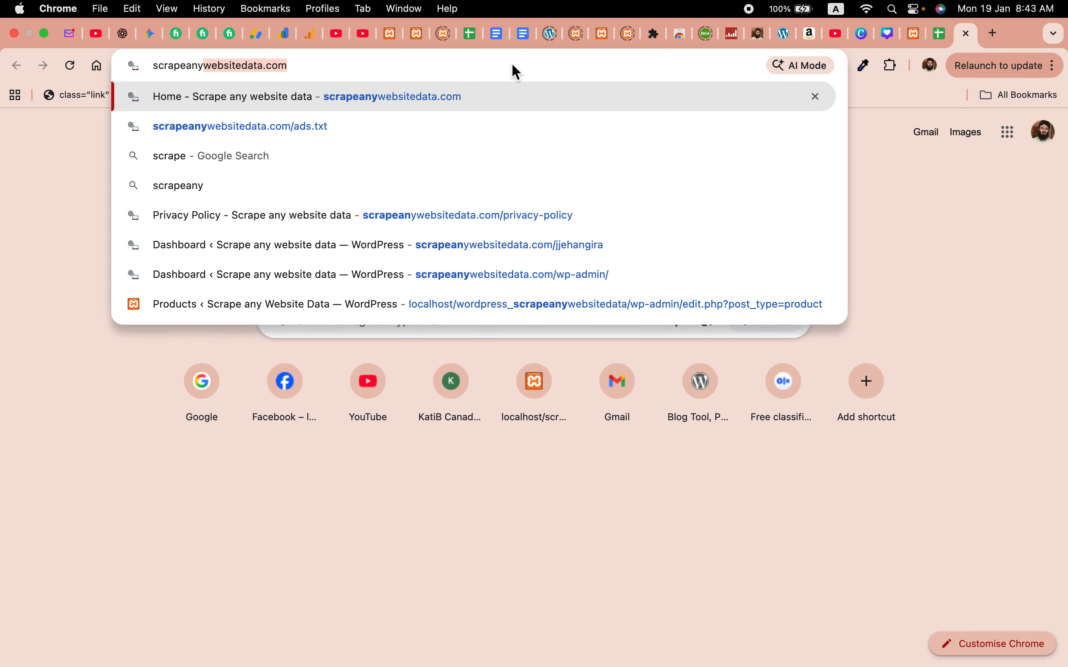
pyautogui.write('websitedata.com')
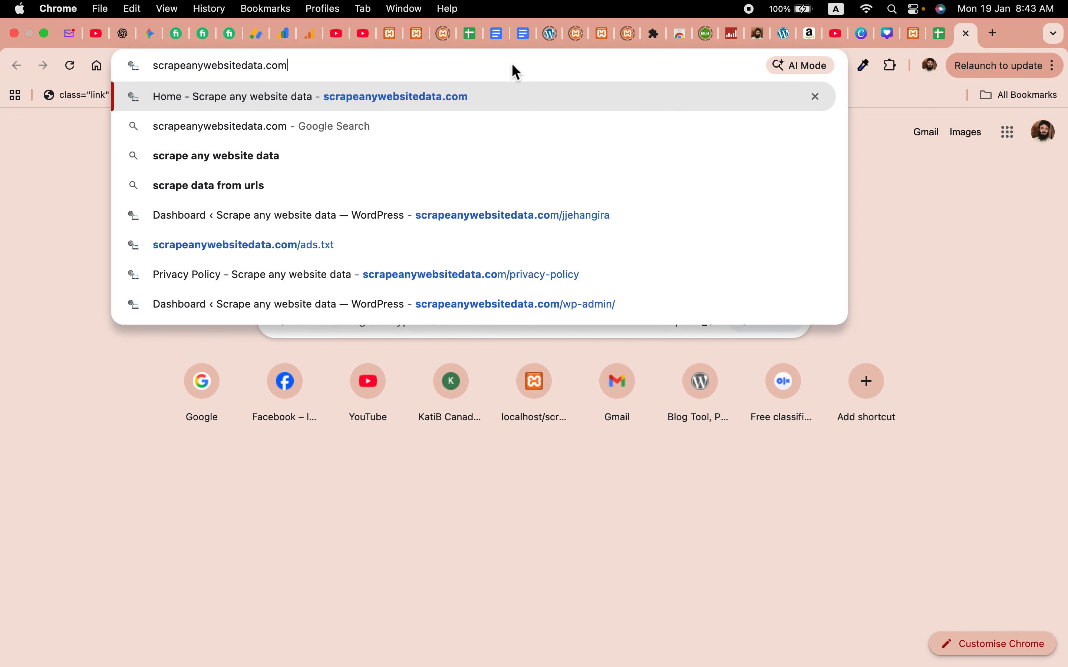
pyautogui.press('Return')
pyautogui.moveTo(611, 135)
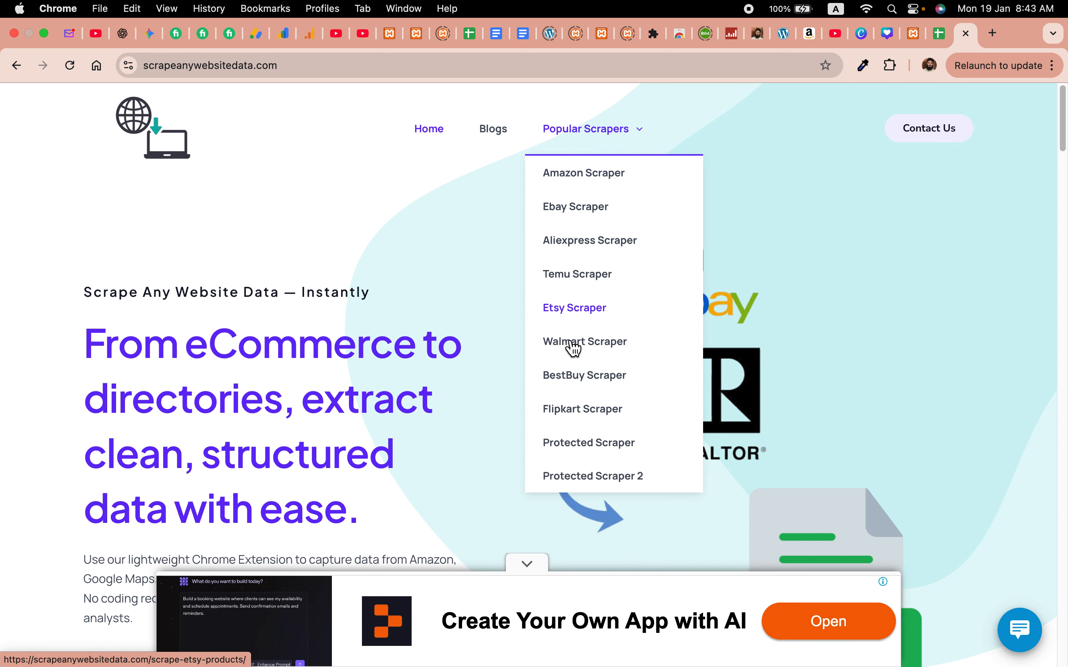
pyautogui.click(571, 417)
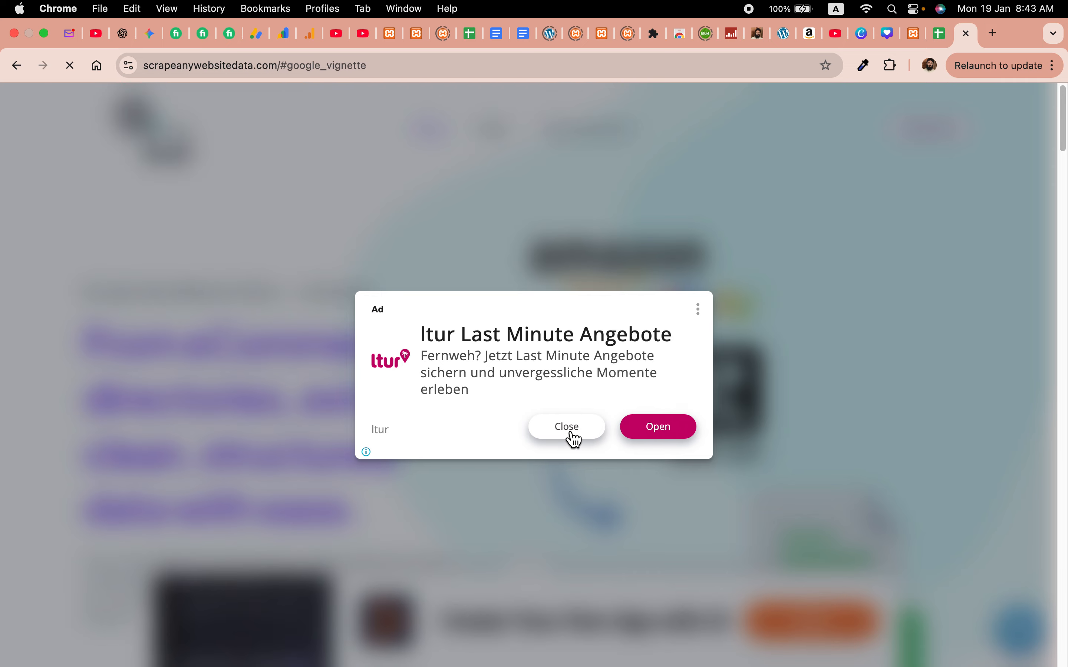
pyautogui.click(568, 427)
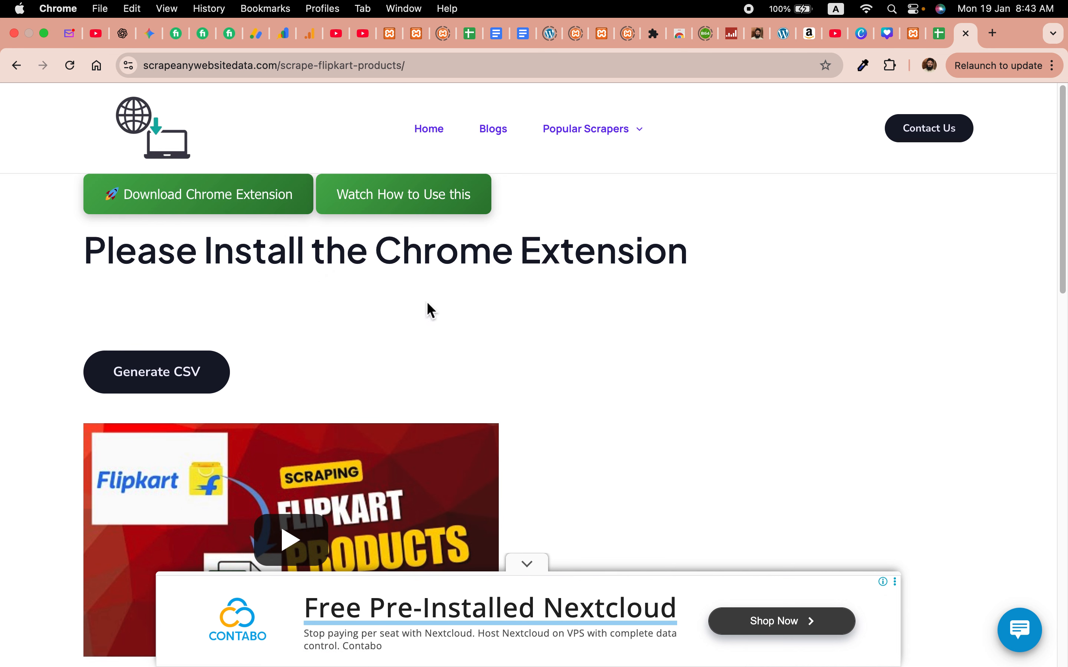
# Close the scraper page and examine the full product titles in the products (9) spreadsheet.
pyautogui.click(965, 34)
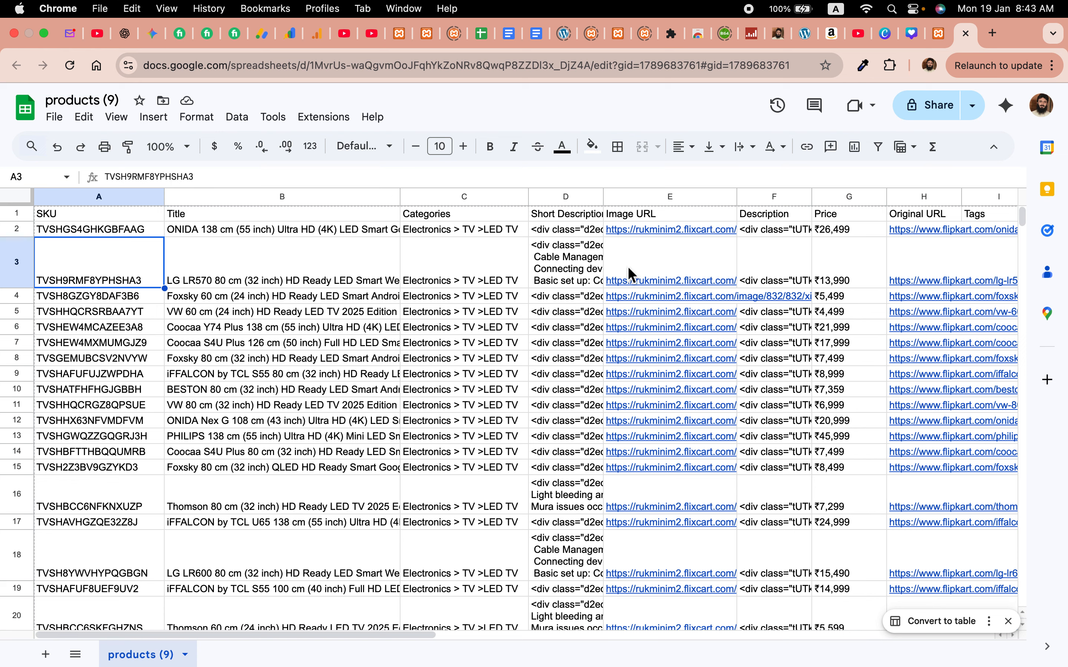
pyautogui.click(228, 286)
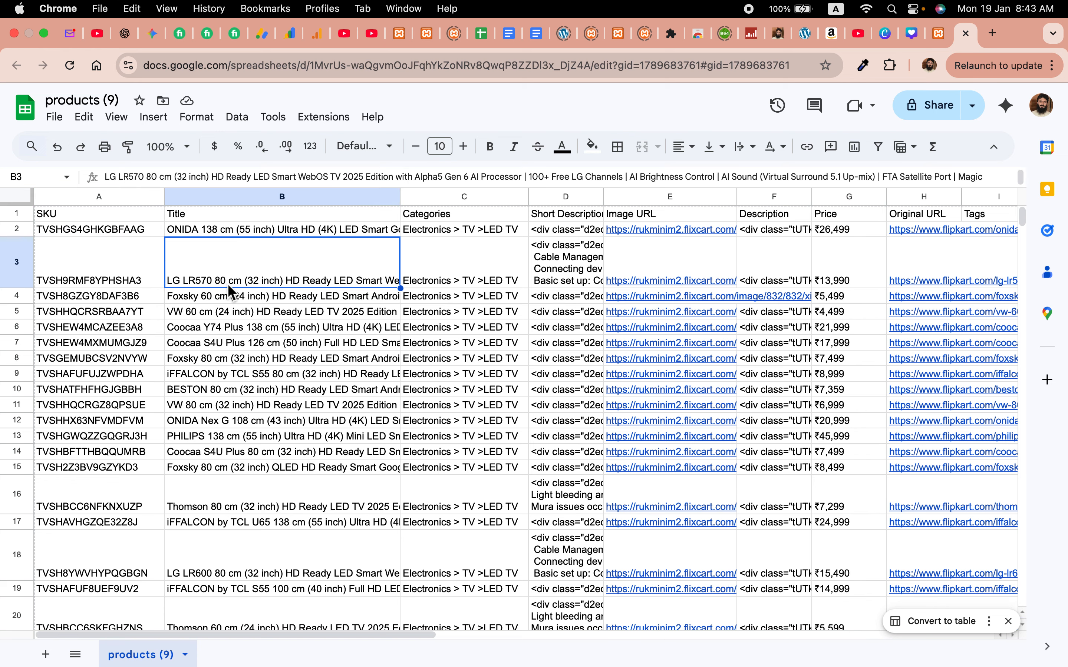
pyautogui.click(222, 327)
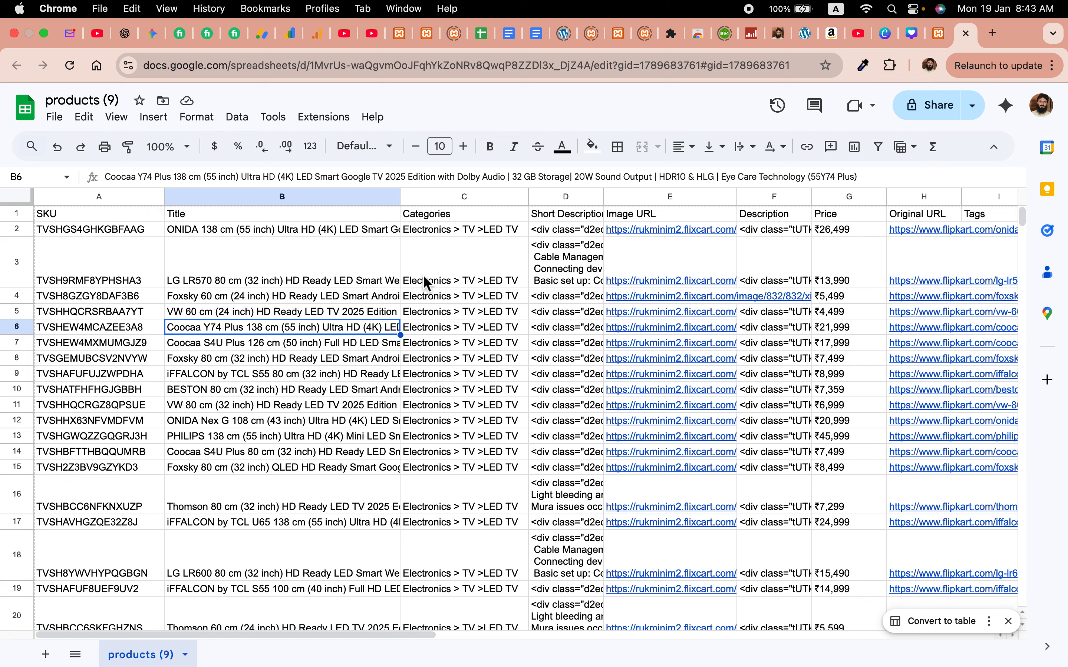
pyautogui.click(273, 310)
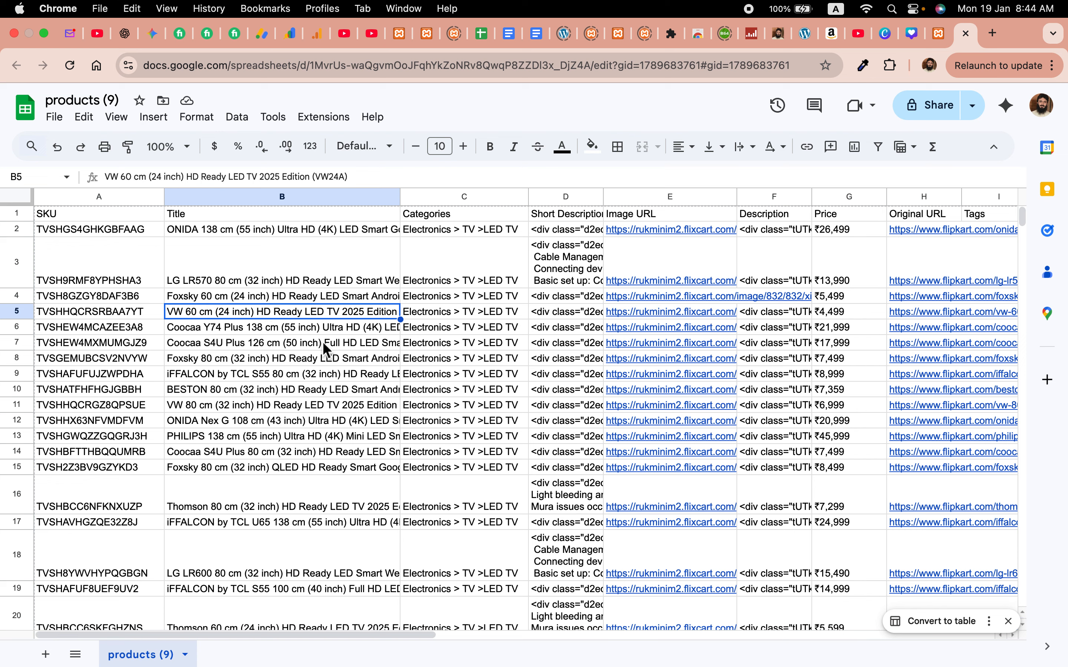
# Switch to the WordPress admin and open the WooCommerce product CSV import page, starting from the Dashboard.
pyautogui.click(931, 40)
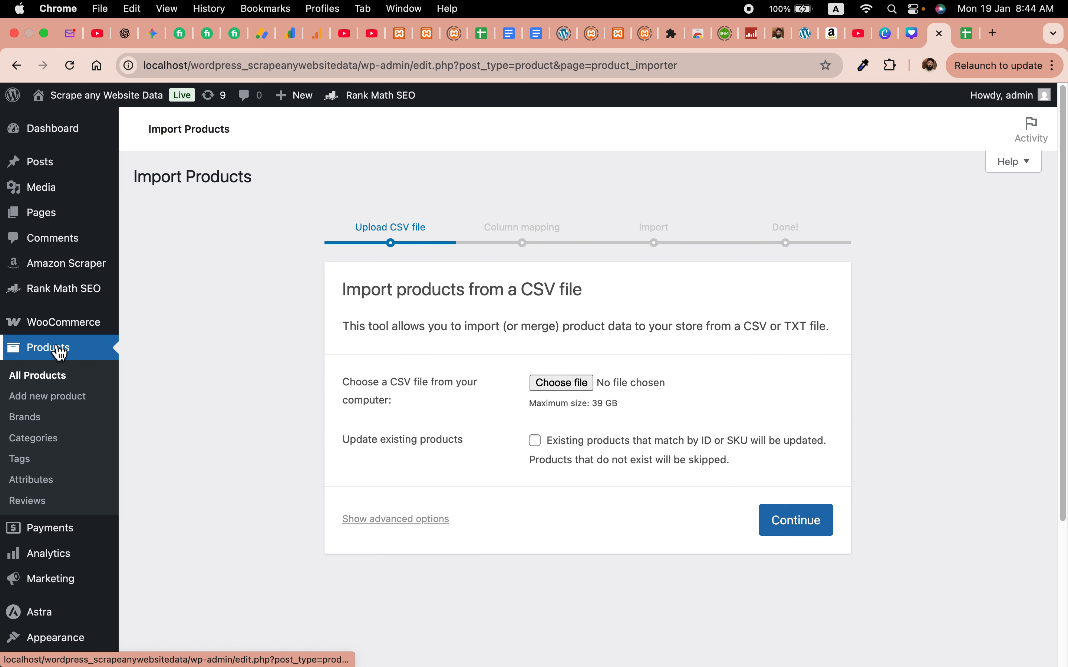
pyautogui.click(63, 143)
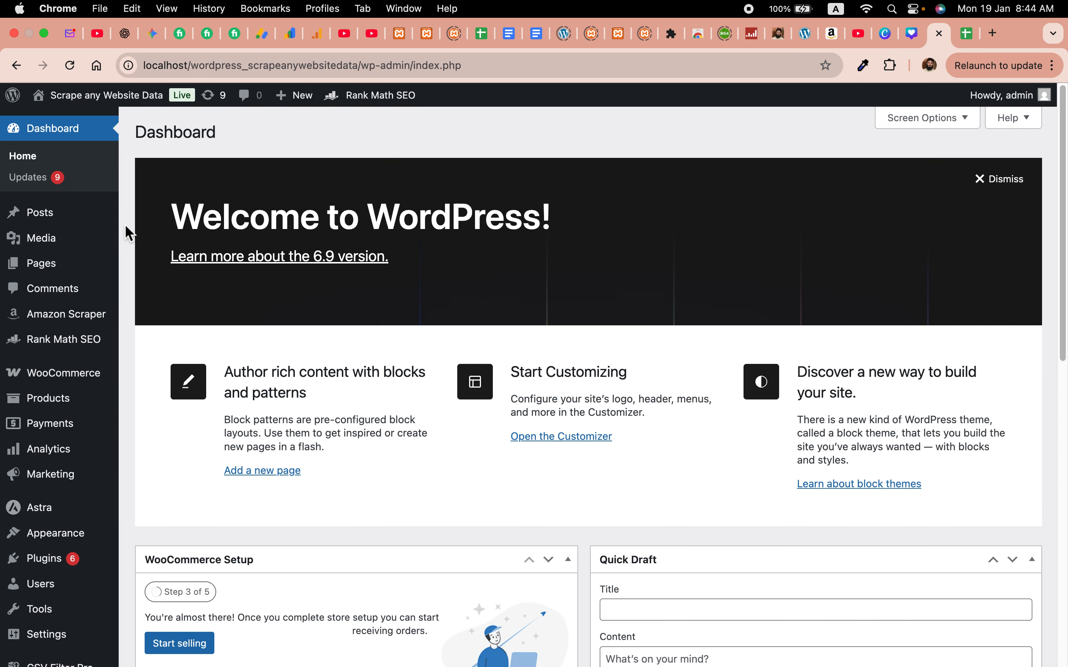
pyautogui.moveTo(108, 412)
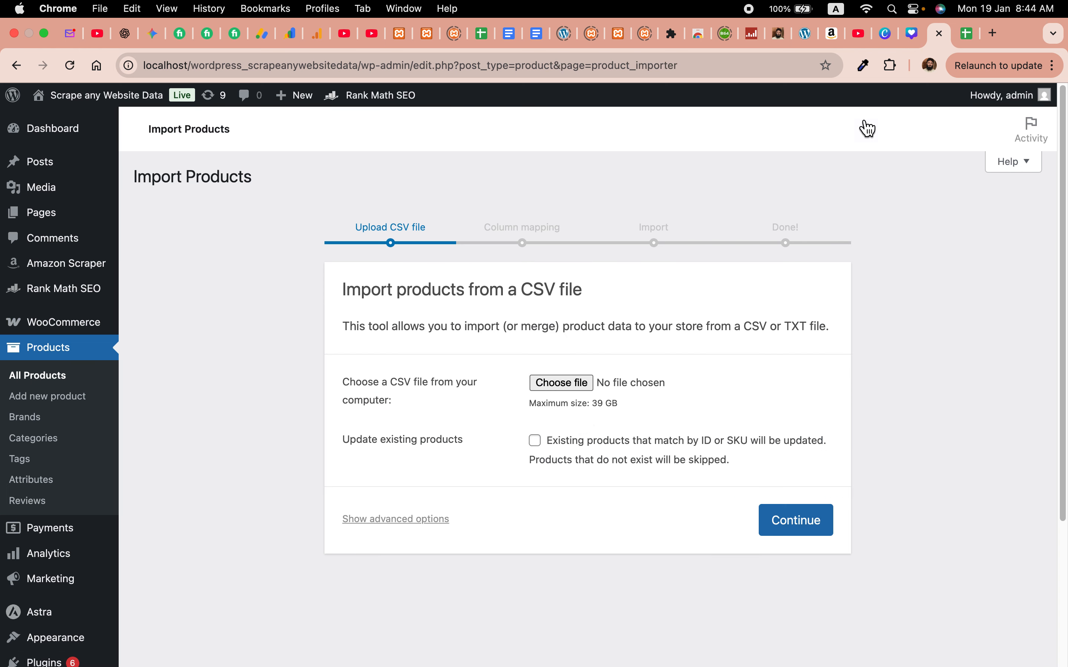
# Download the products (9) spreadsheet as a comma-separated values file and save it in the Downloads folder.
pyautogui.click(969, 34)
pyautogui.click(509, 333)
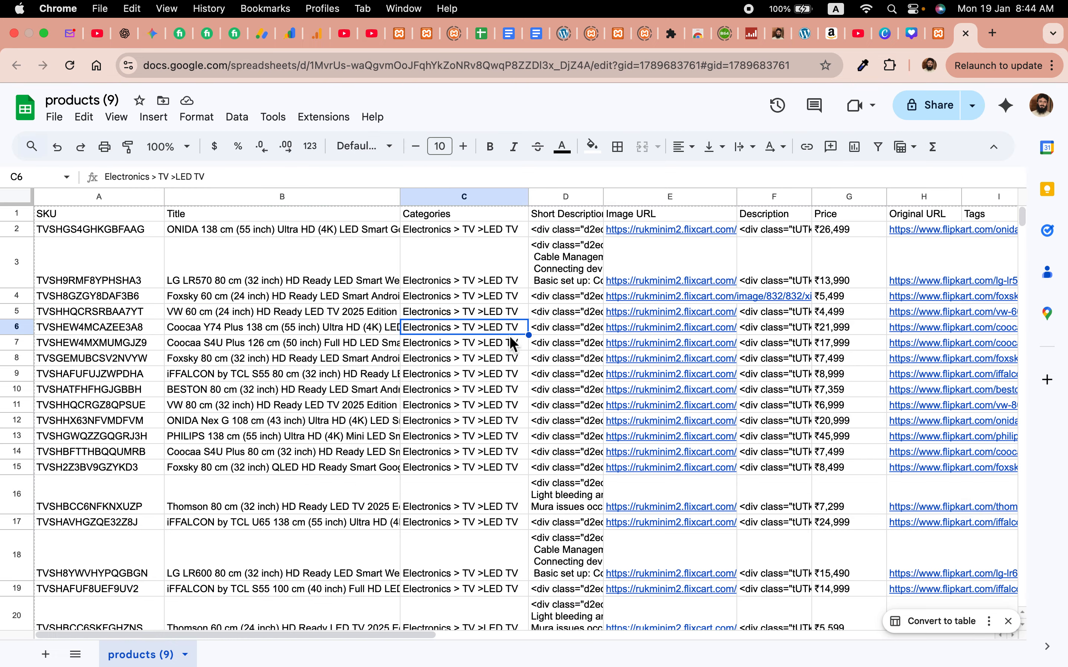
pyautogui.click(54, 116)
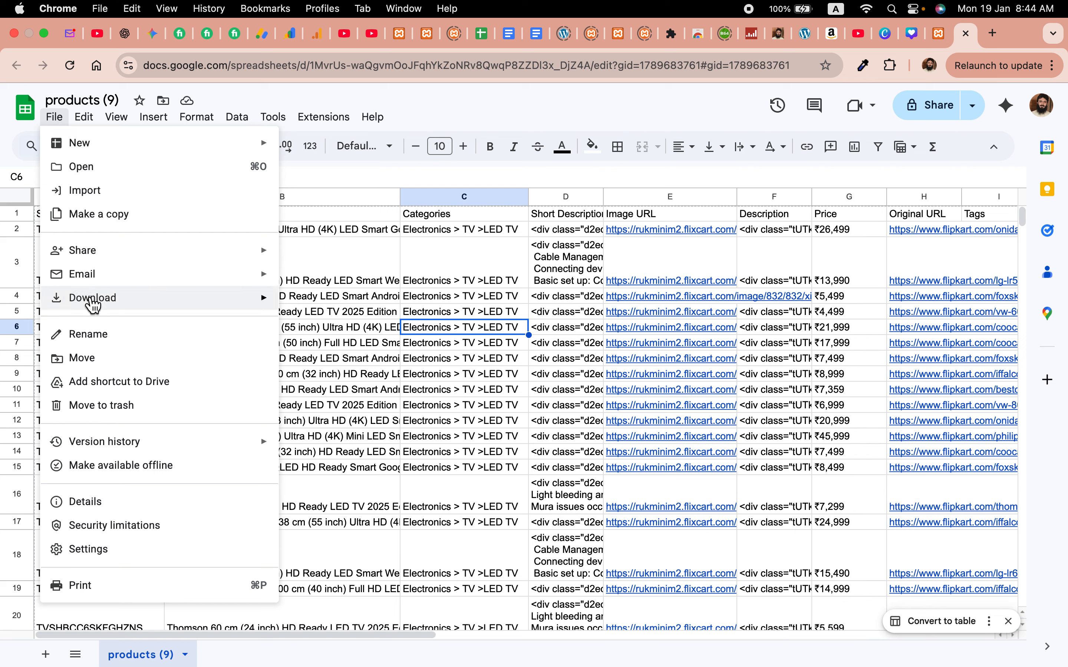
pyautogui.moveTo(184, 300)
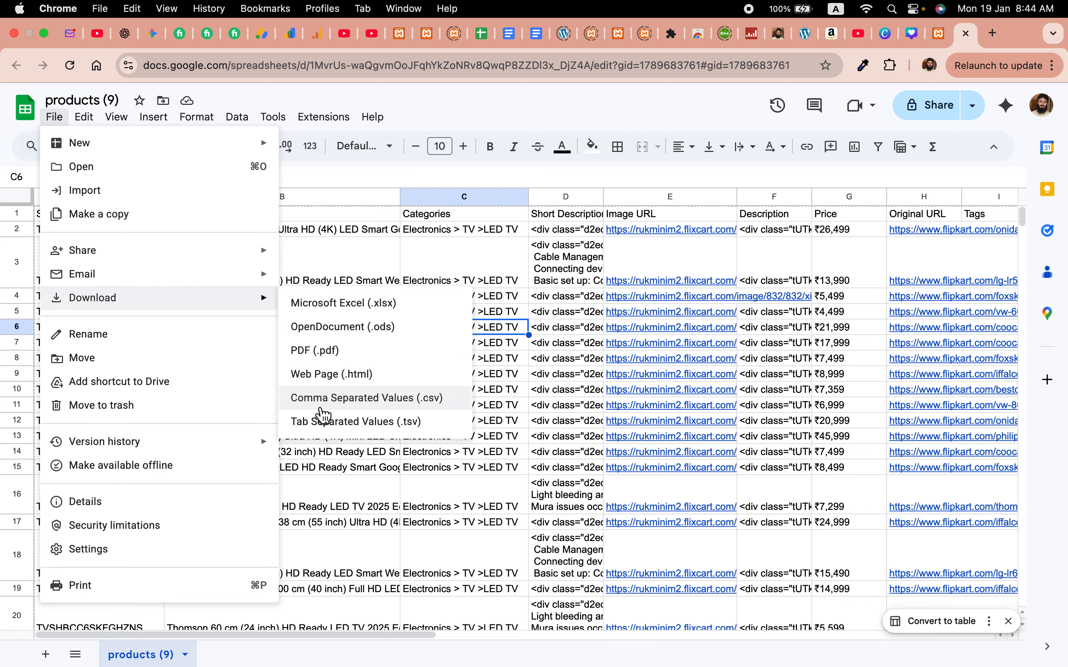
pyautogui.click(385, 402)
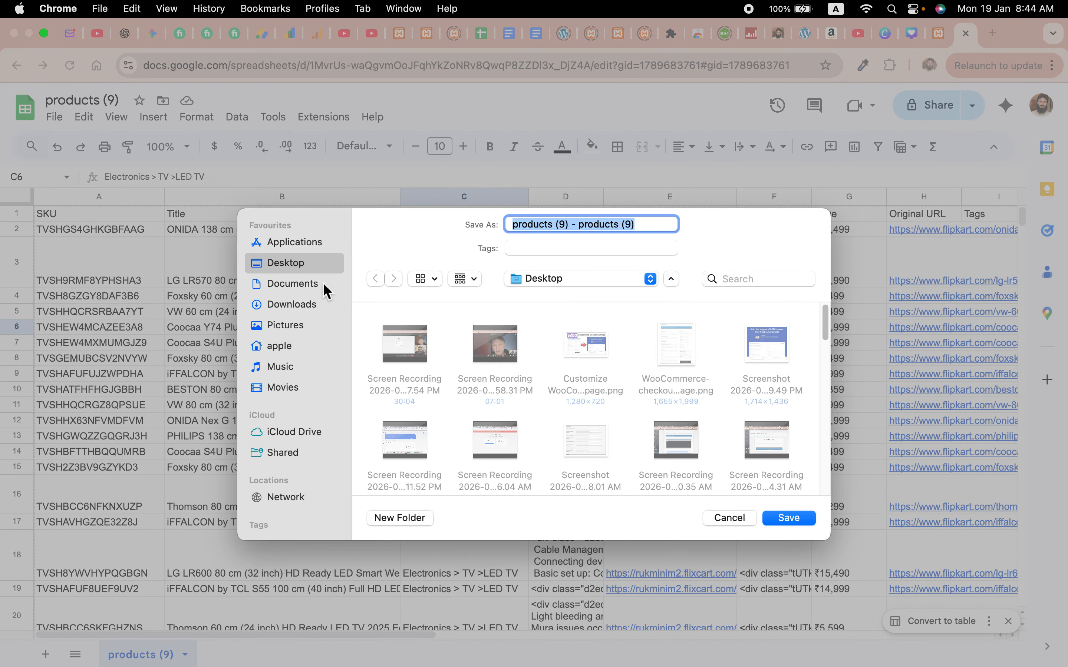
pyautogui.click(287, 304)
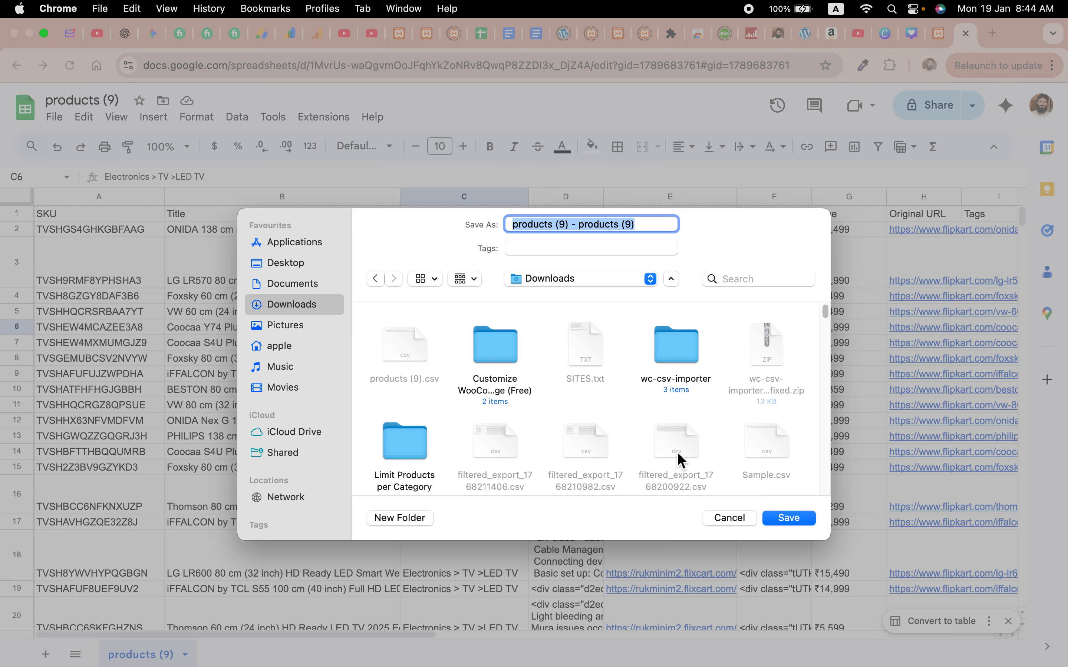
pyautogui.click(782, 518)
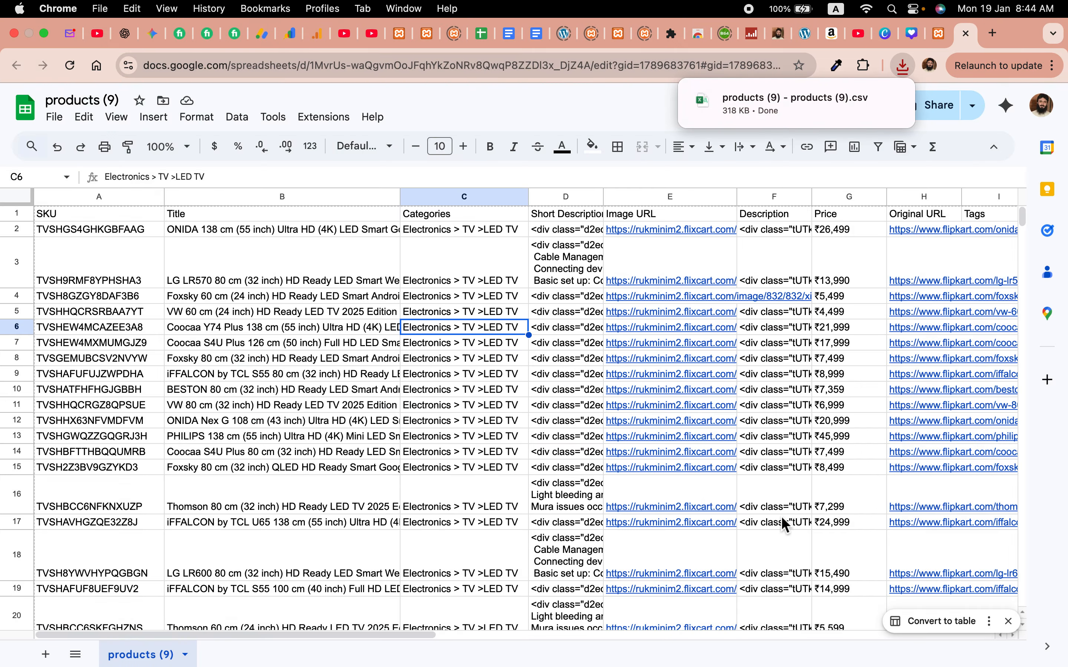
# Load products (9) - products (9).csv into the WooCommerce product importer and continue to column mapping.
pyautogui.click(933, 39)
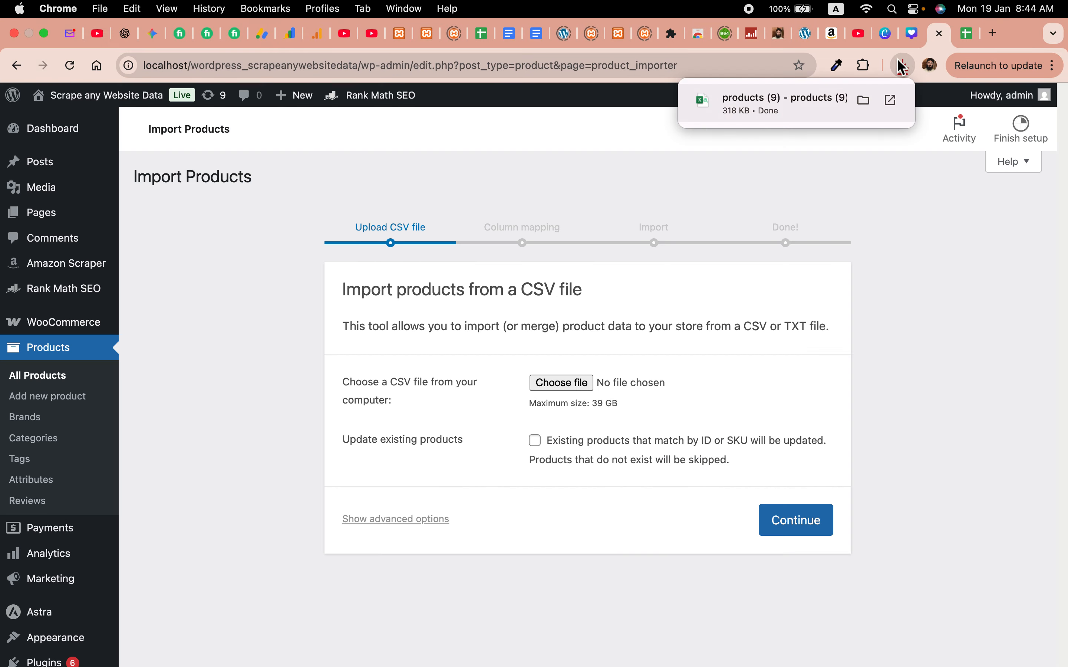
pyautogui.click(740, 116)
pyautogui.moveTo(738, 111); pyautogui.dragTo(567, 390)
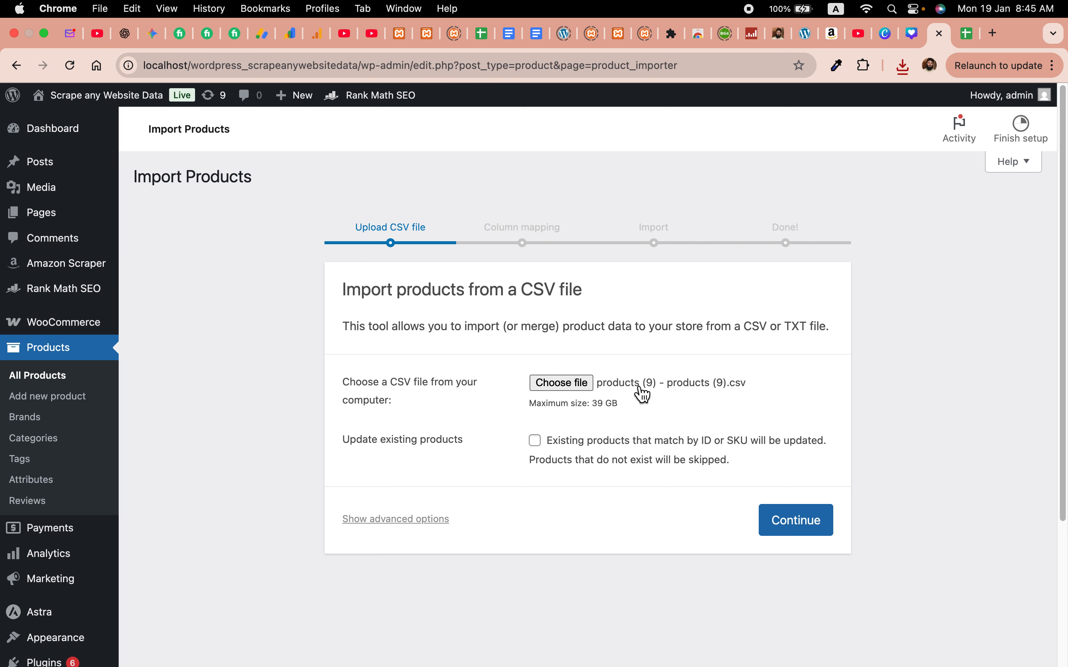
pyautogui.click(797, 527)
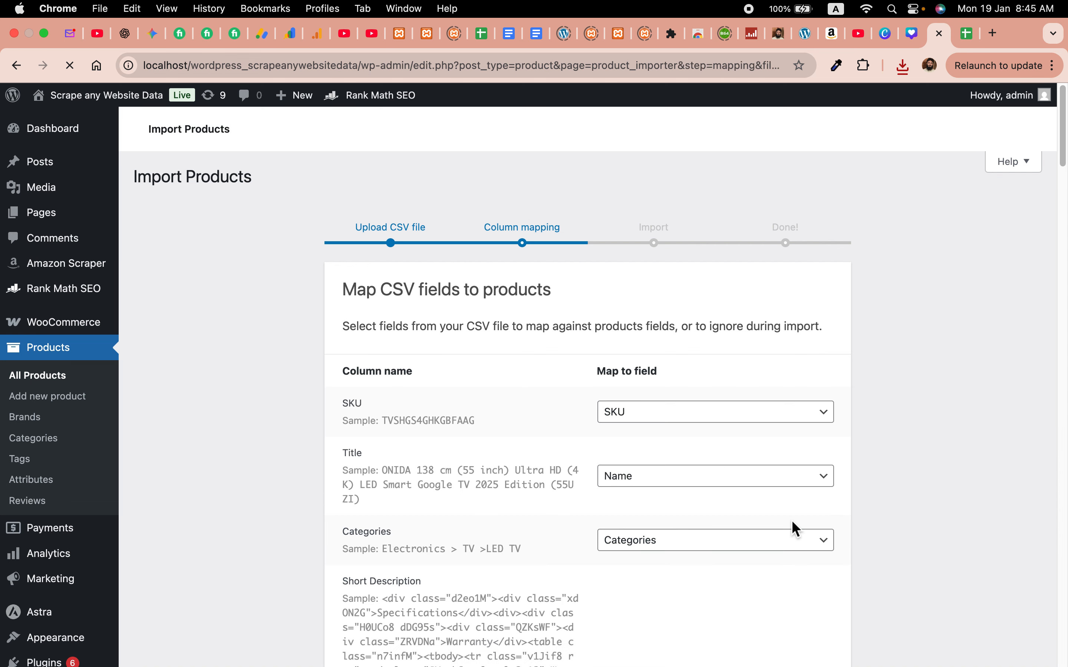
# Map the SKU column to SKU and the Categories column to Categories.
pyautogui.scroll(-3, 388, 449)
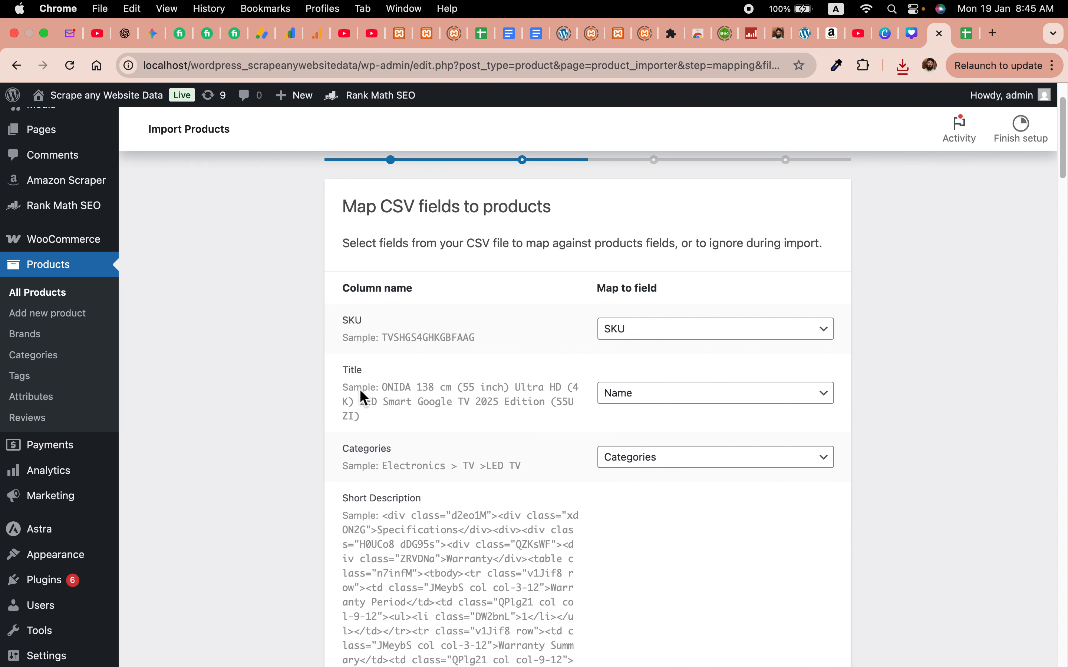
pyautogui.scroll(-2, 364, 350)
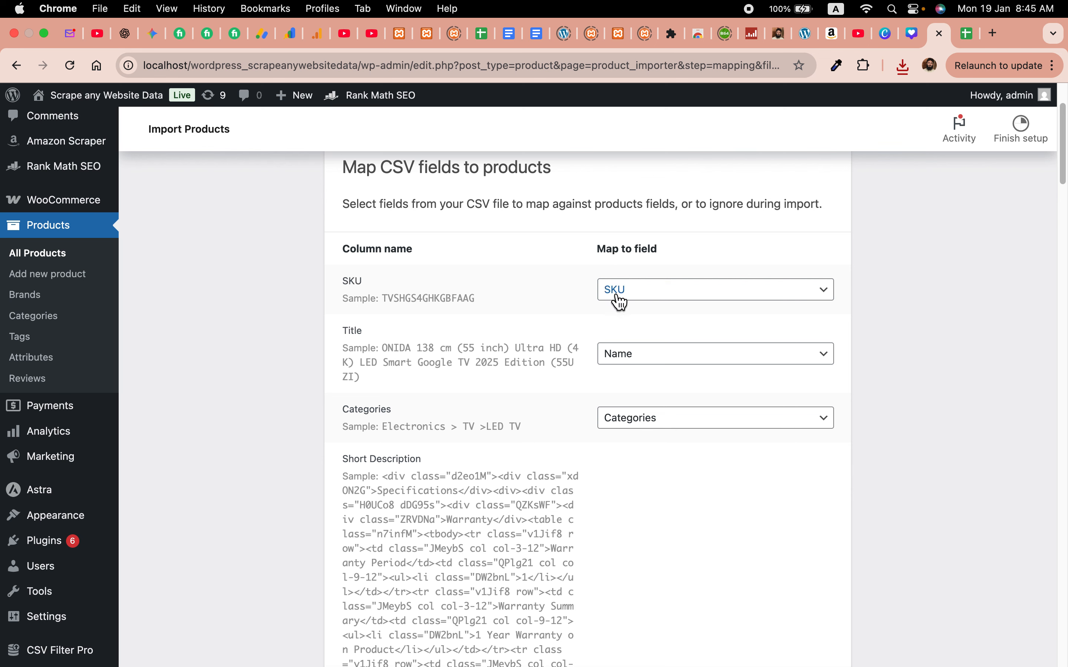
pyautogui.click(627, 300)
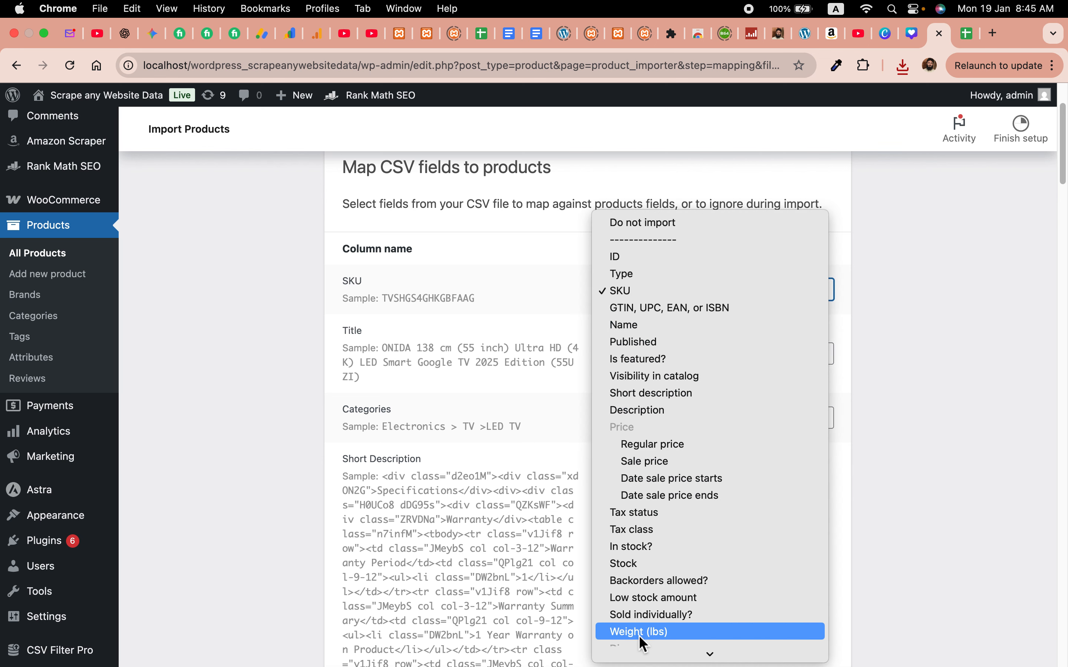
pyautogui.click(637, 298)
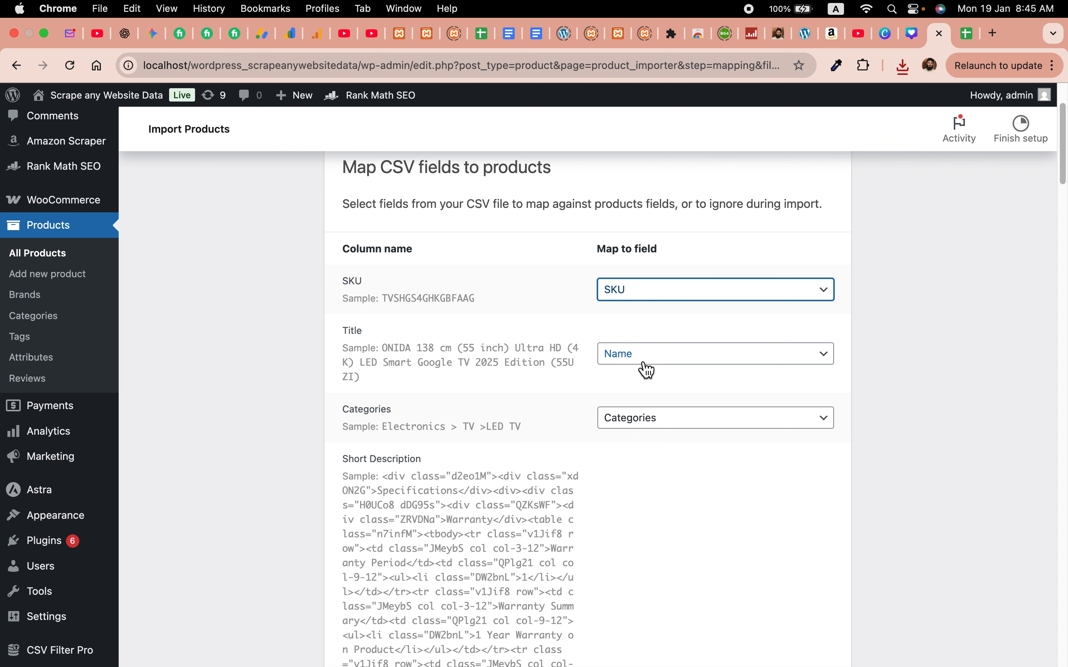
pyautogui.scroll(-3, 639, 369)
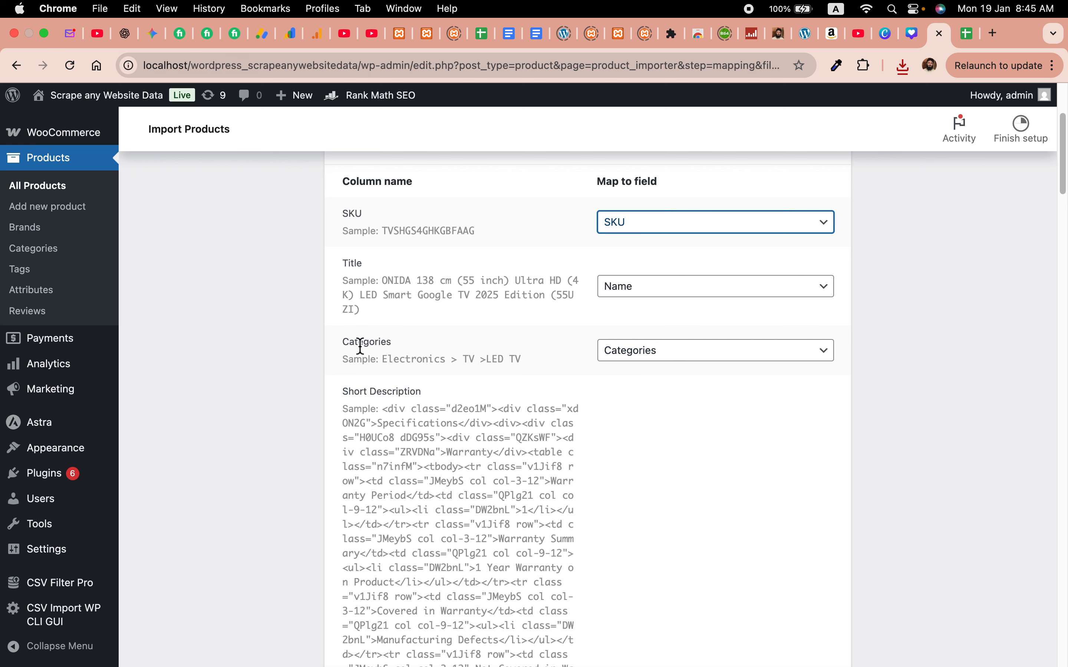
pyautogui.click(632, 356)
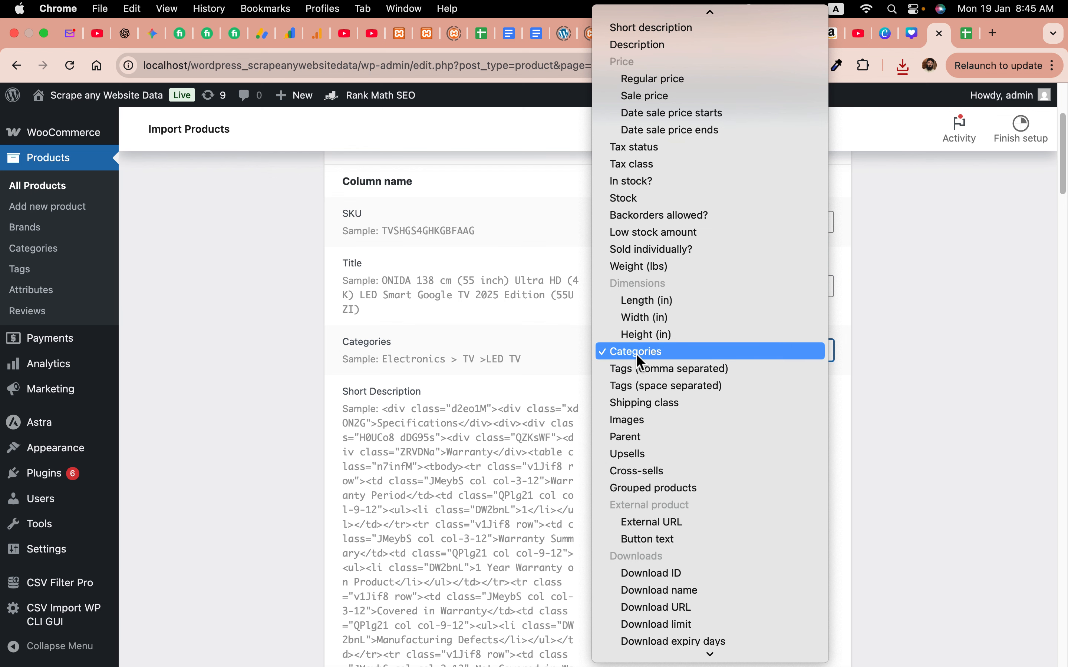
pyautogui.click(638, 357)
# Map the Image URL column to the Images product field.
pyautogui.scroll(-6, 691, 427)
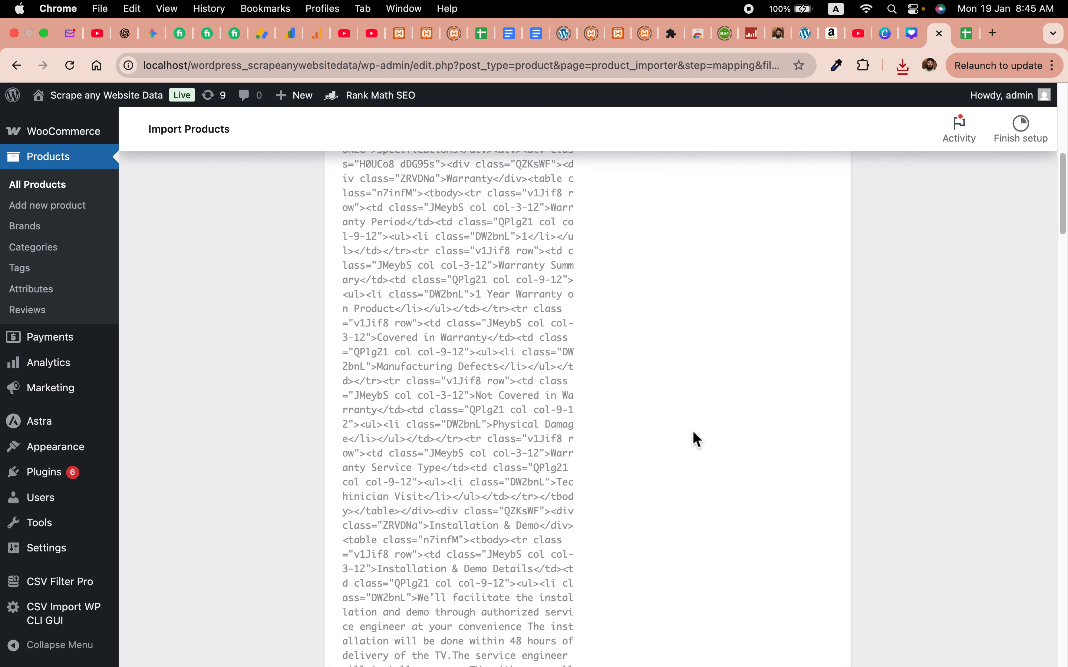
pyautogui.scroll(-20, 692, 430)
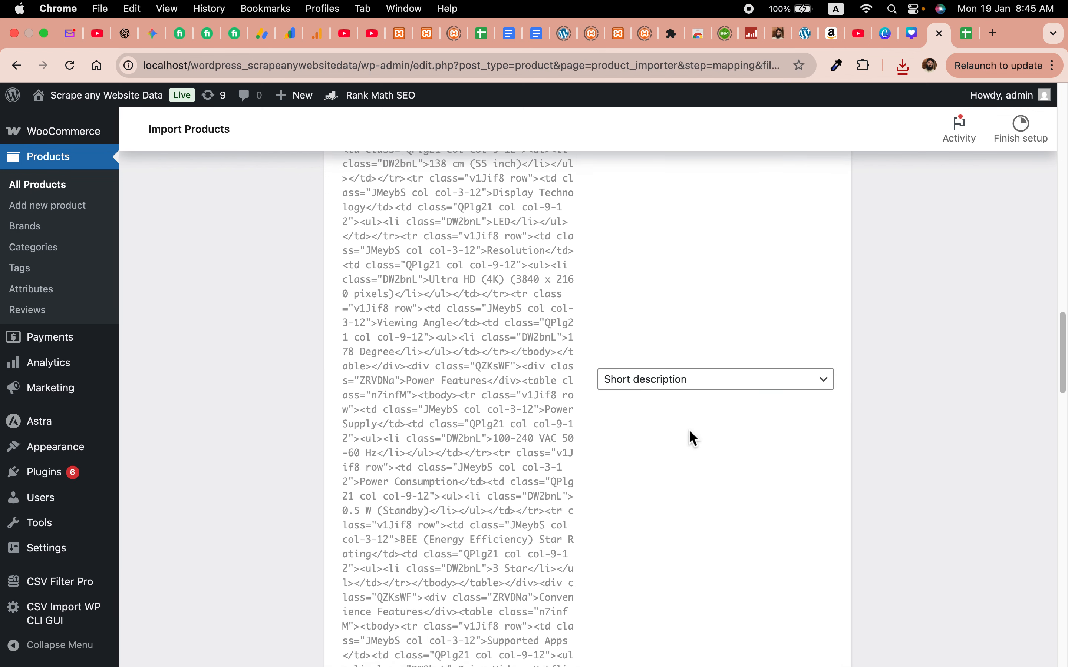
pyautogui.scroll(-20, 678, 481)
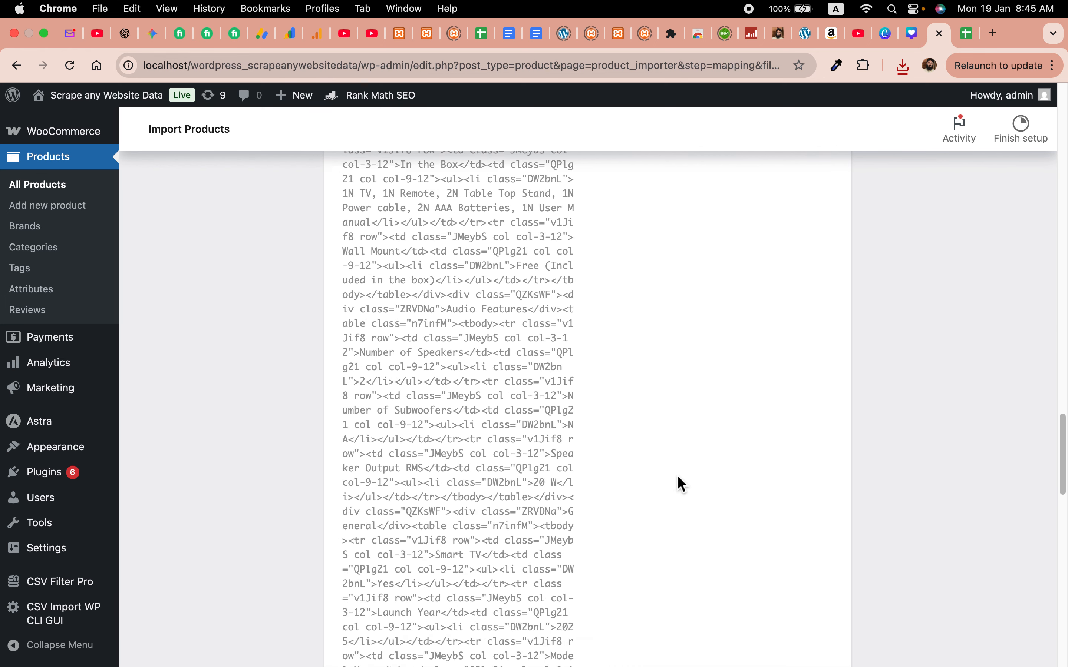
pyautogui.scroll(-10, 678, 476)
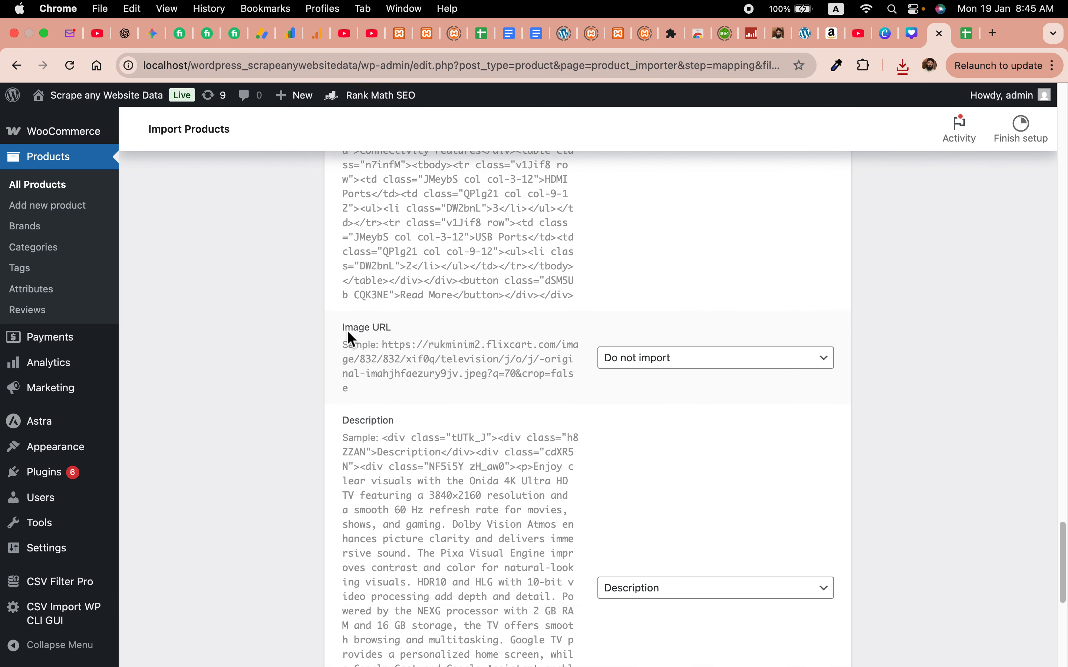
pyautogui.click(633, 363)
pyautogui.scroll(-10, 649, 450)
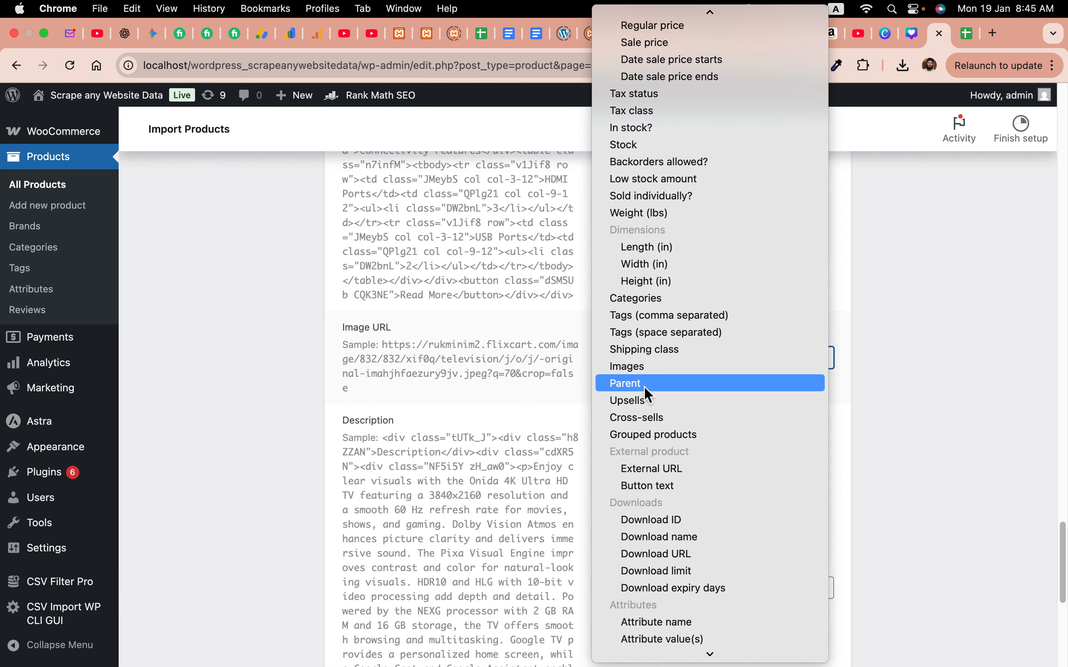
pyautogui.click(638, 370)
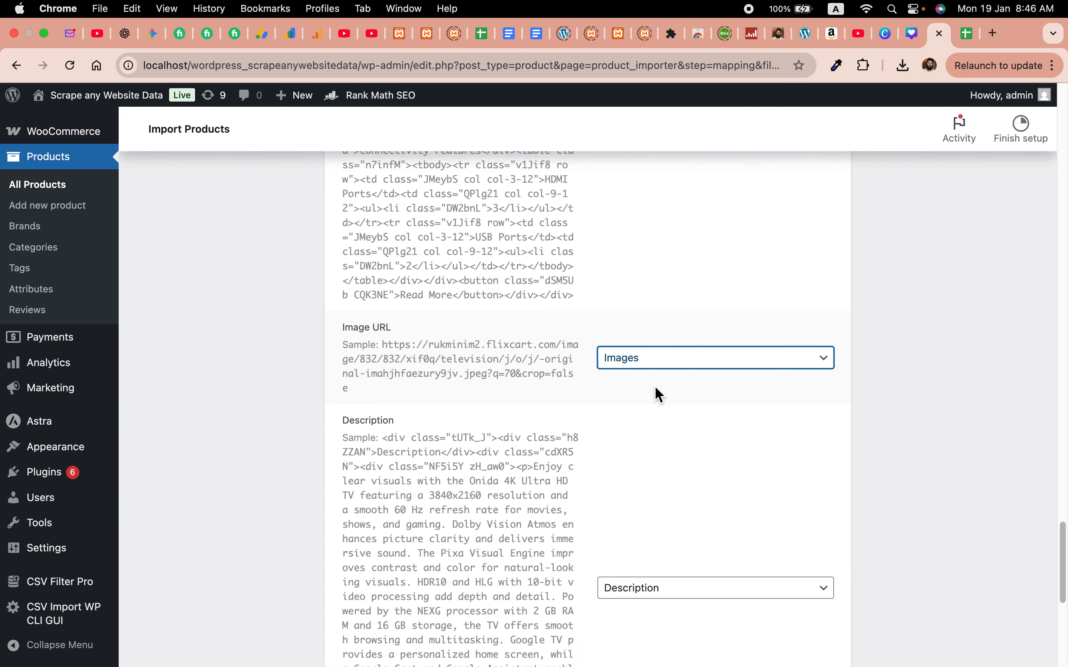
# Map the Original URL column to the External URL product field.
pyautogui.scroll(-3, 680, 408)
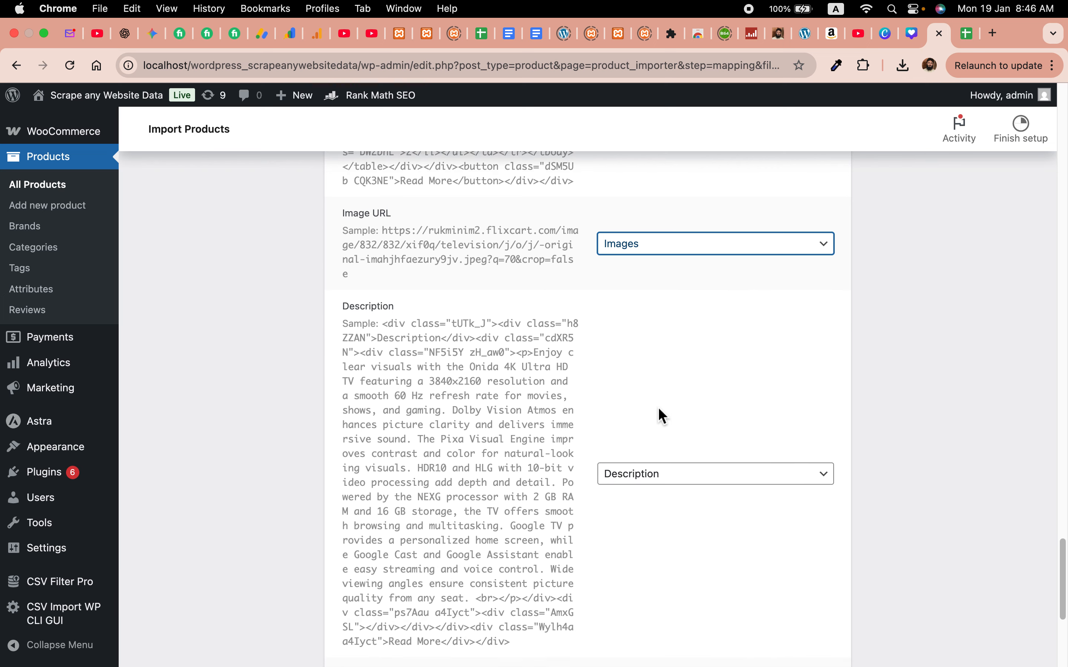
pyautogui.scroll(-7, 679, 543)
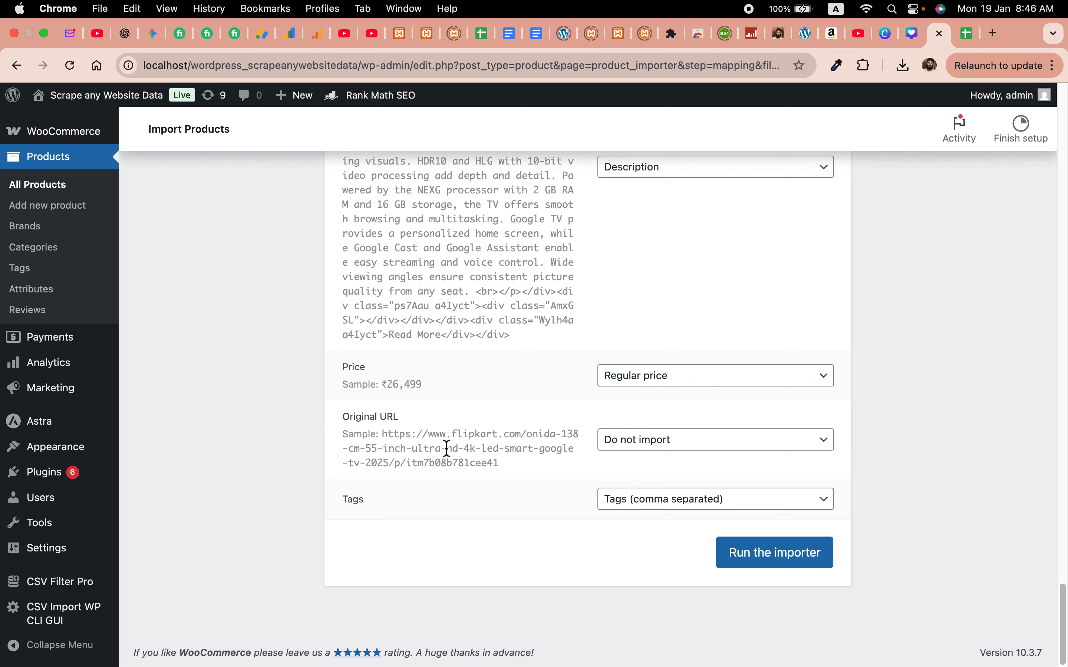
pyautogui.click(651, 440)
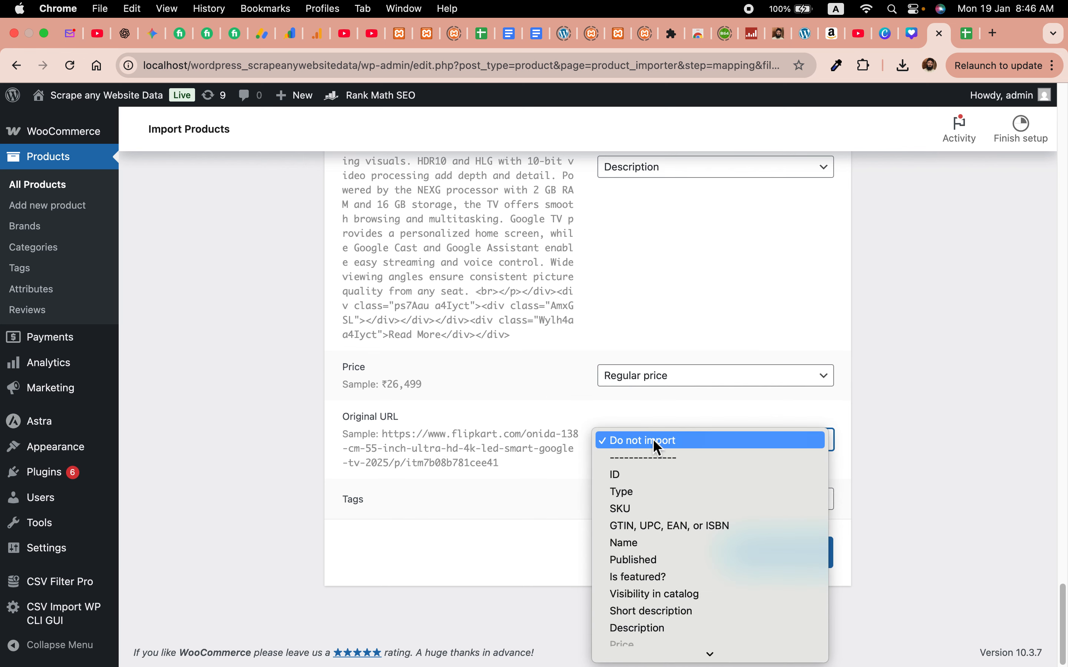
pyautogui.scroll(-10, 662, 477)
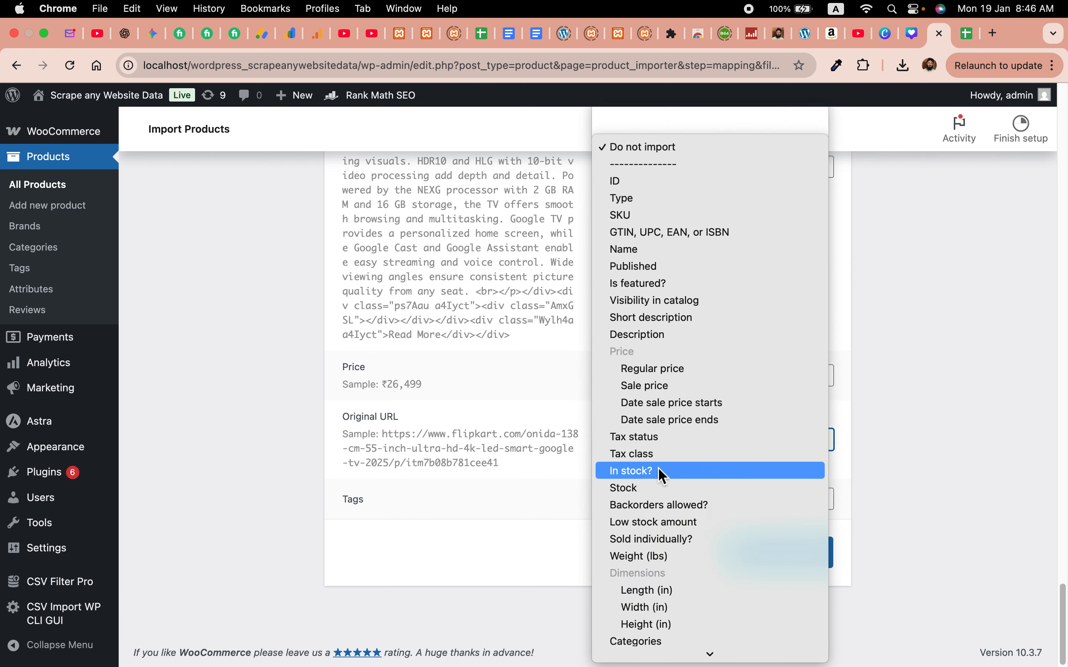
pyautogui.scroll(-15, 660, 471)
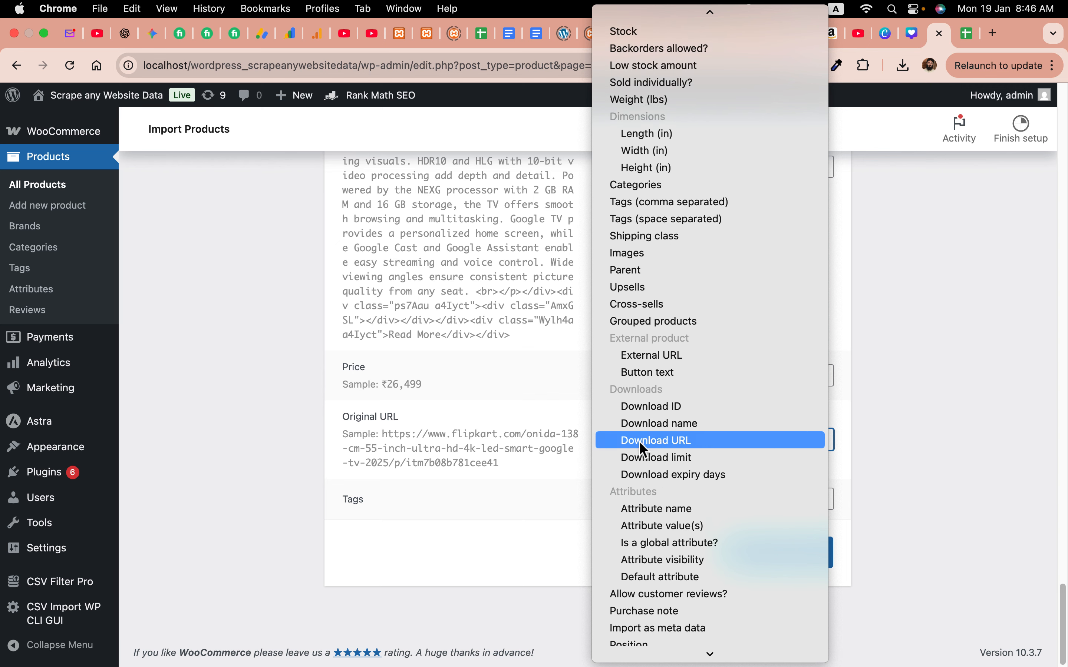
pyautogui.scroll(-1, 636, 512)
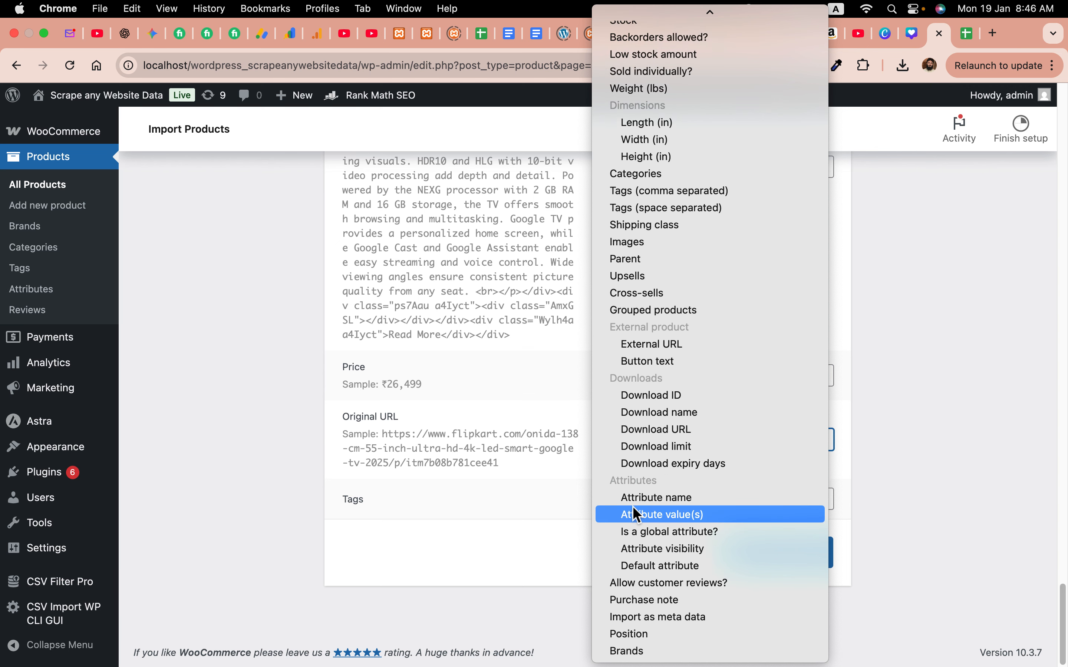
pyautogui.click(644, 347)
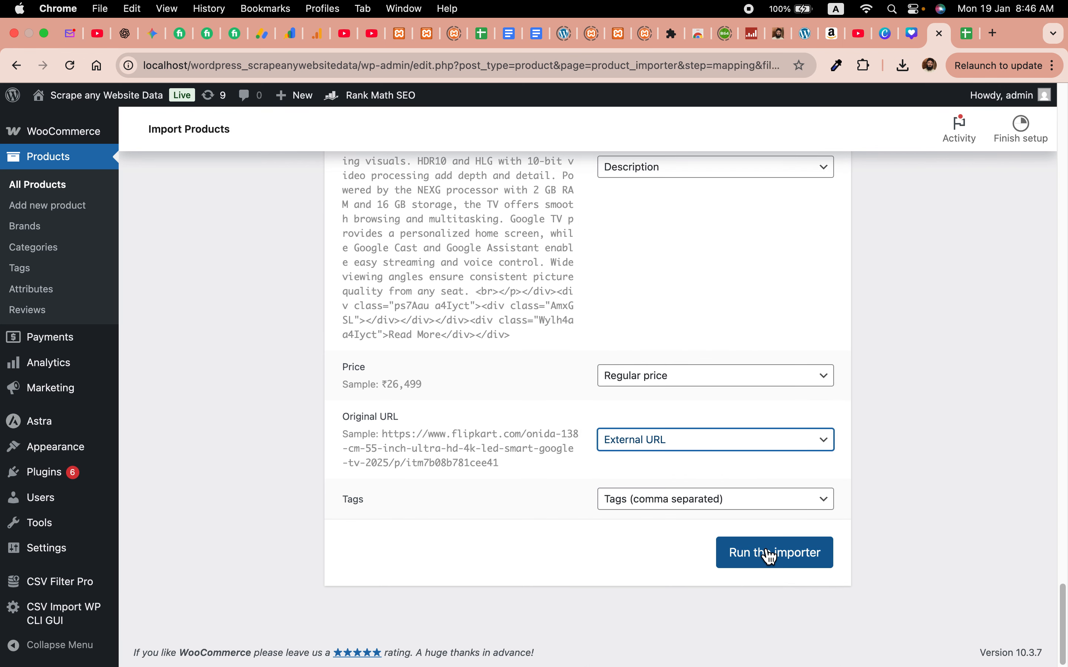
# Open the All Products list in a separate tab, and run the product importer with the finished column mapping.
pyautogui.rightClick(54, 185)
pyautogui.click(111, 193)
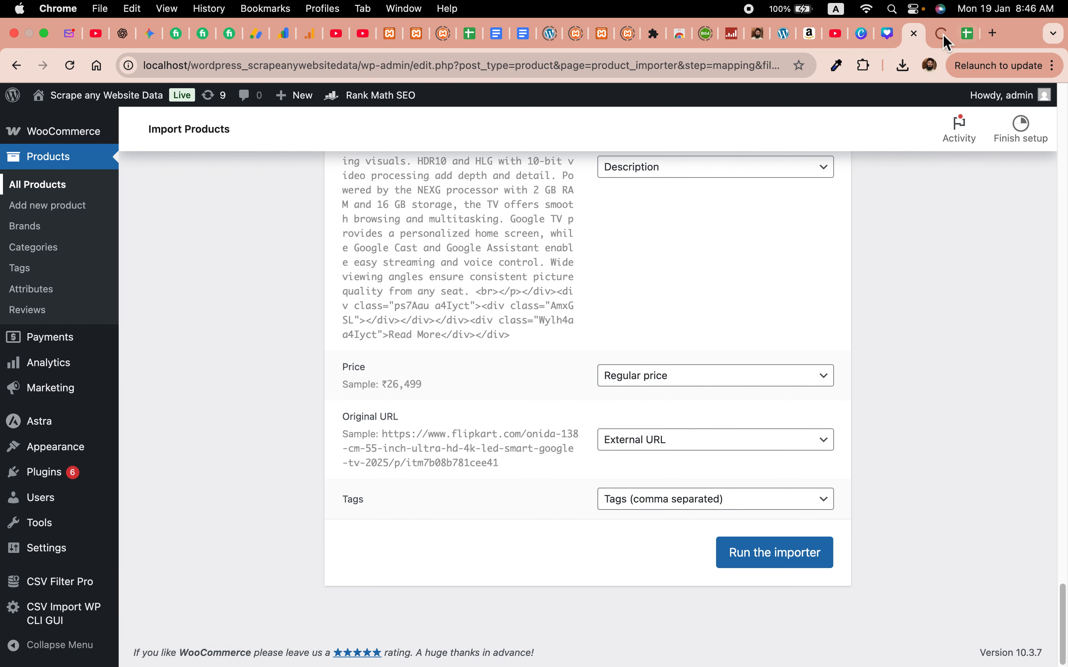
pyautogui.click(938, 39)
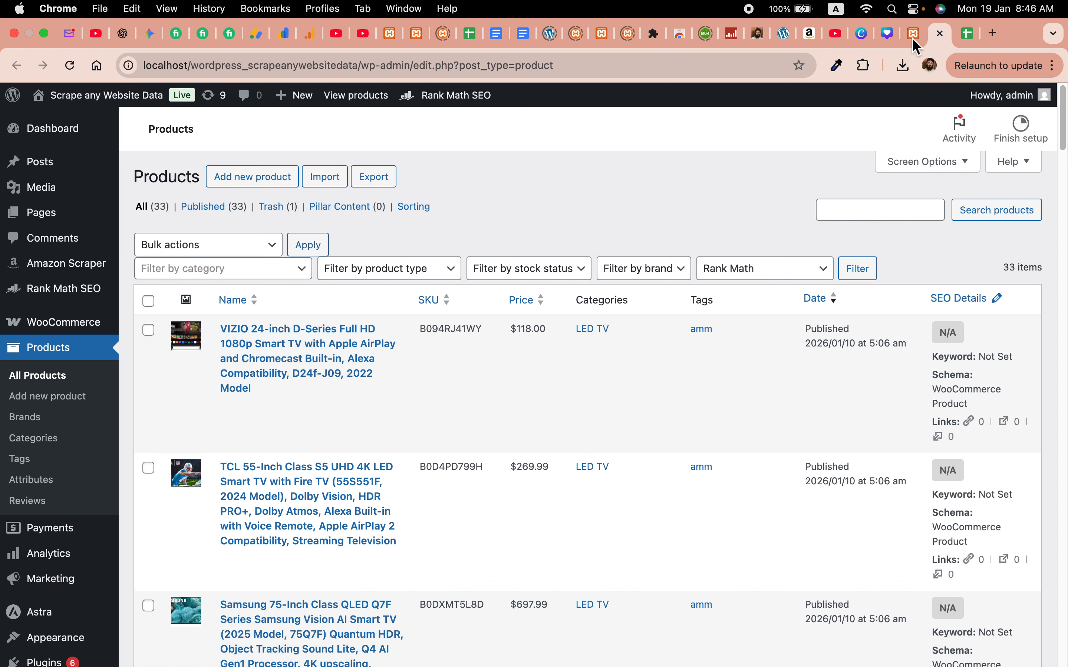
pyautogui.click(912, 37)
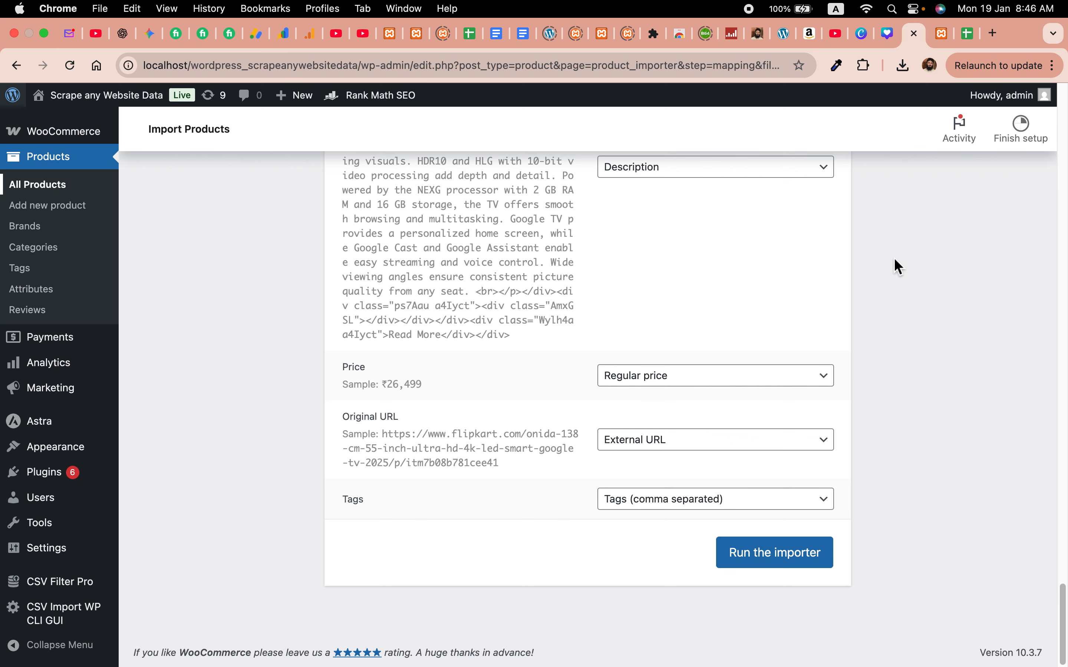
pyautogui.click(759, 556)
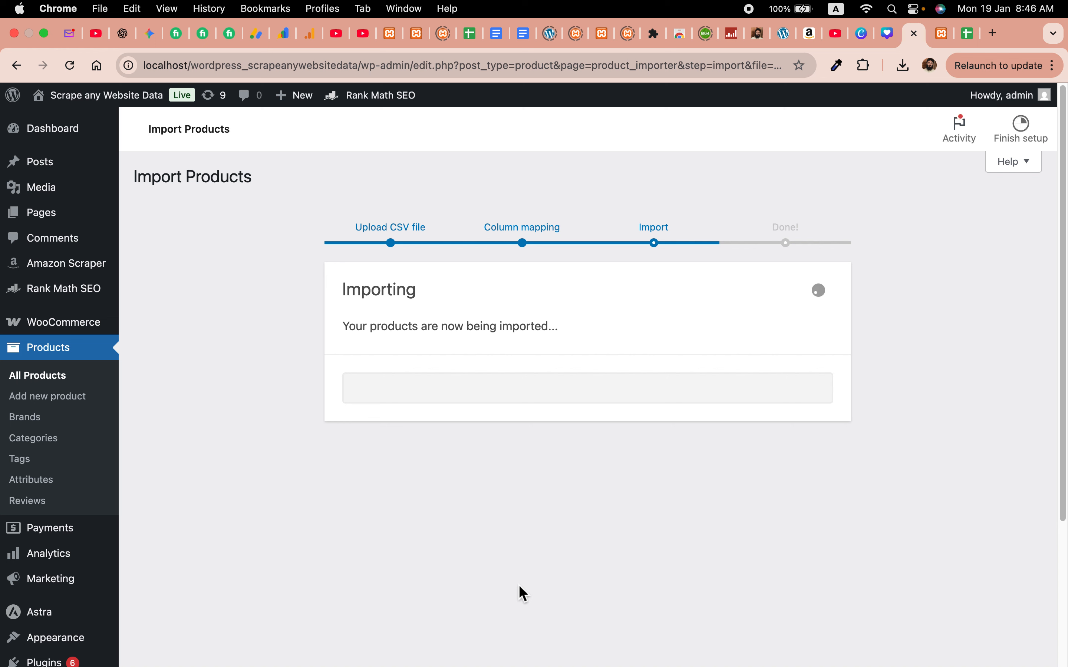
# Check the All Products list for newly imported items and refresh it while the import is running.
pyautogui.click(940, 35)
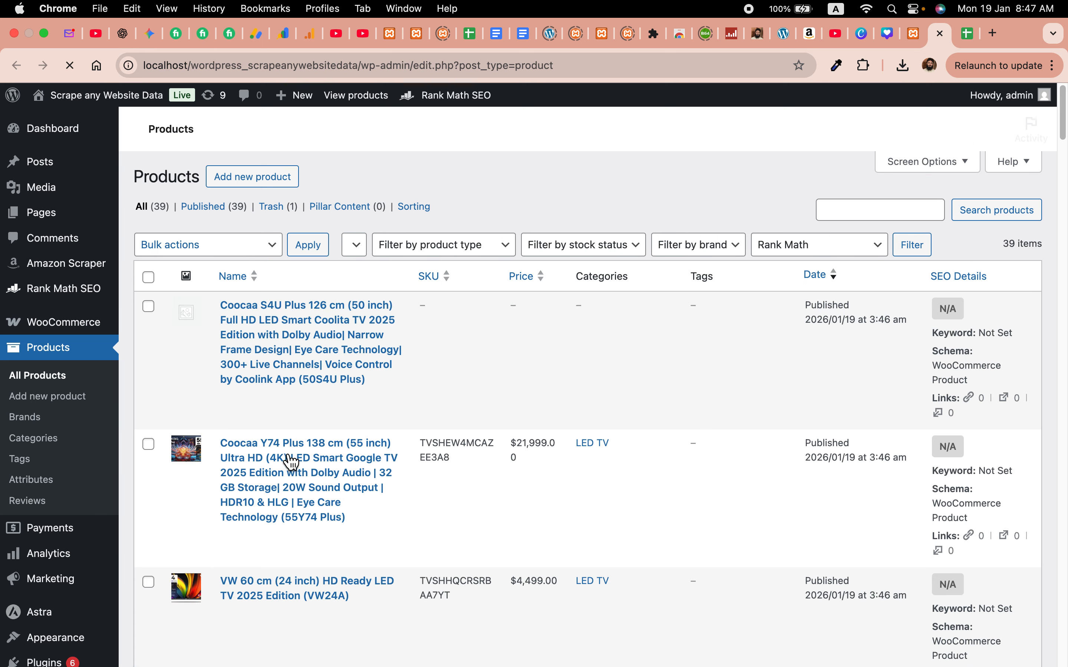
pyautogui.scroll(-3, 291, 463)
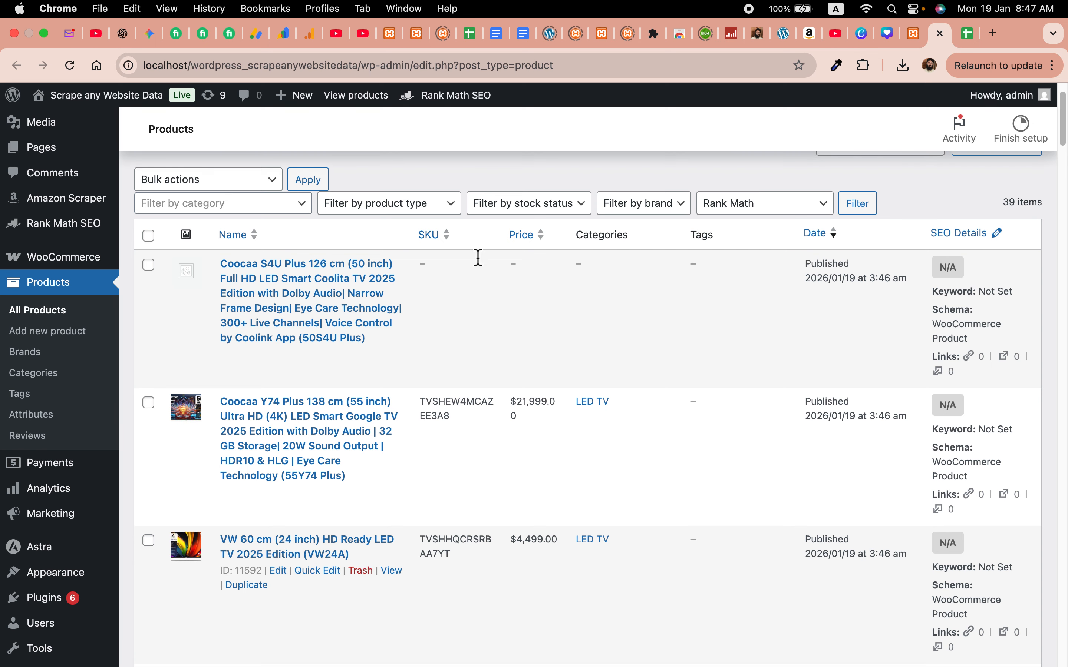
pyautogui.scroll(-10, 779, 217)
pyautogui.click(912, 33)
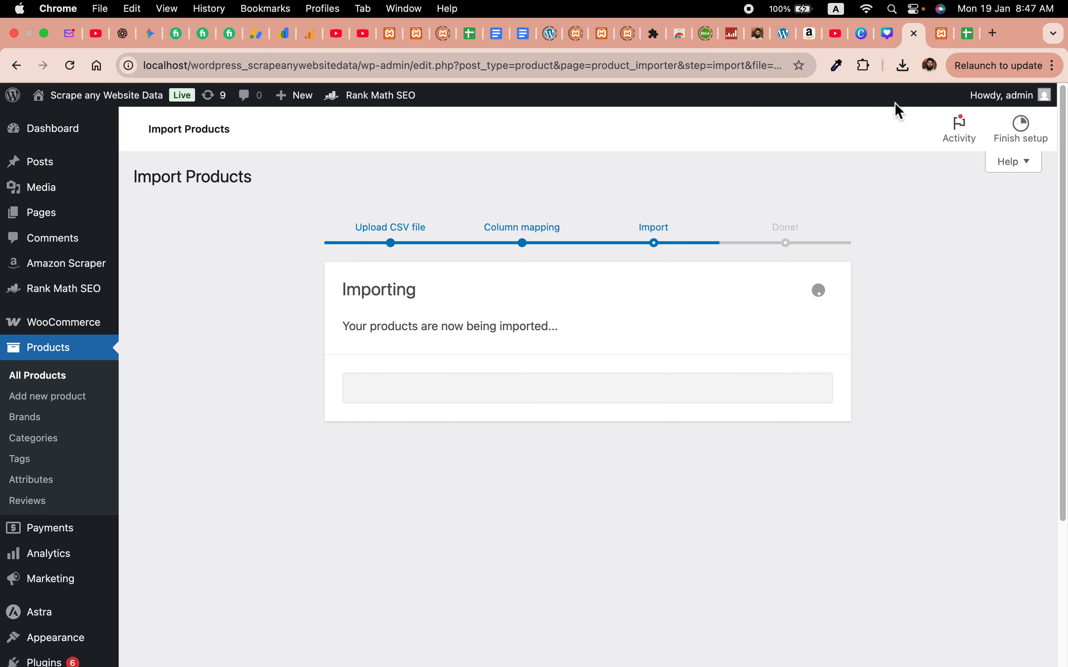
pyautogui.click(937, 36)
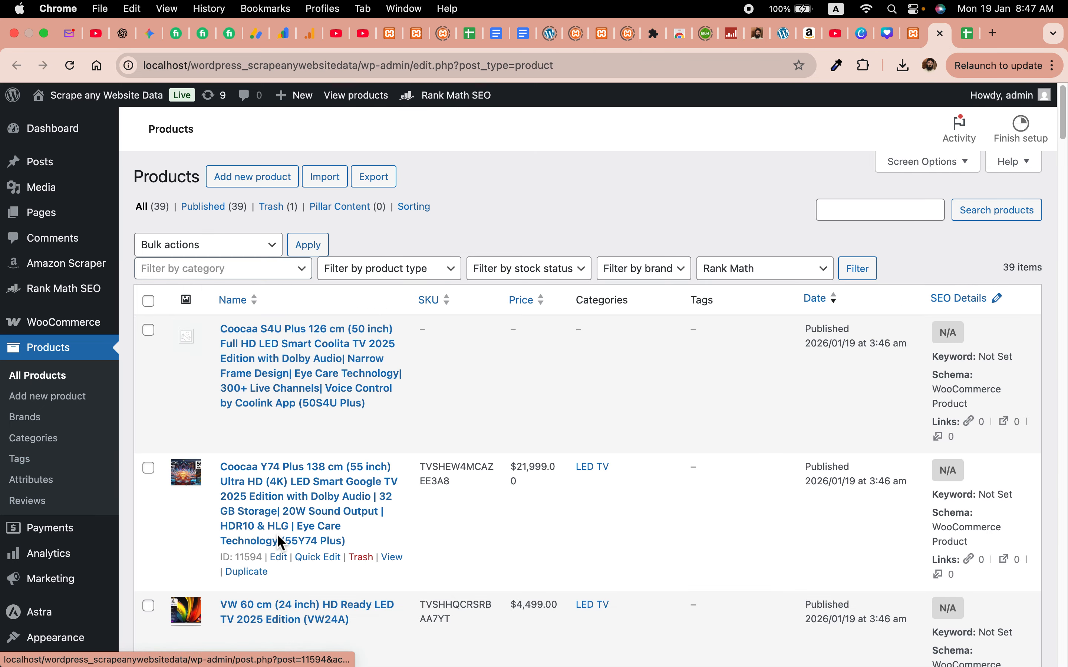
pyautogui.click(152, 207)
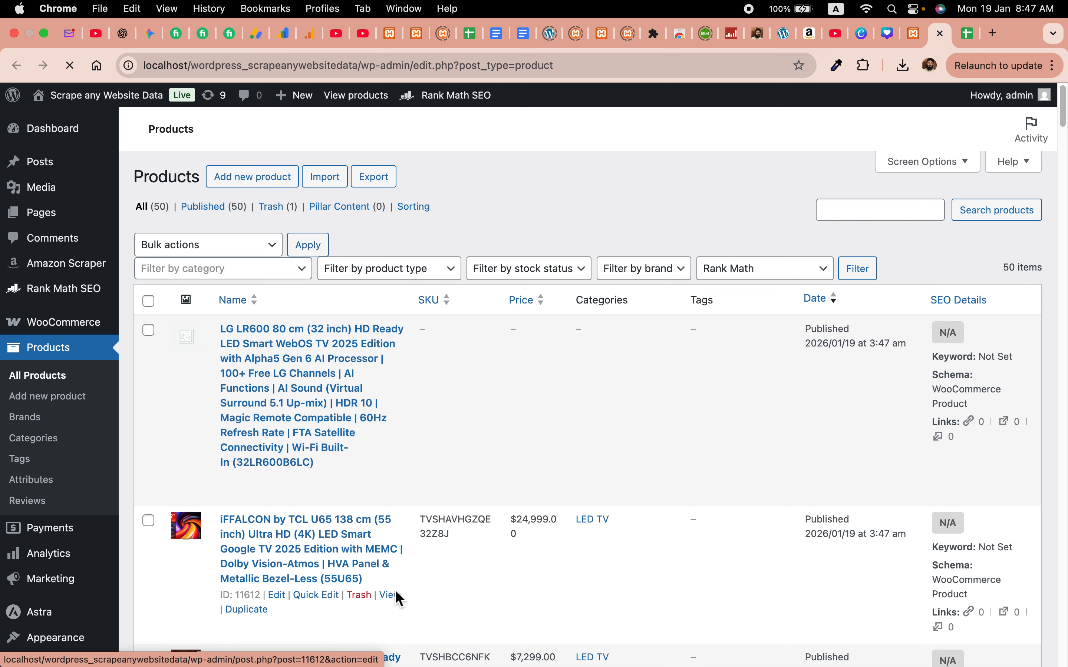
# Open the store page of the iFFALCON by TCL U65 55-inch TV in a new tab and review its price and specifications.
pyautogui.rightClick(388, 595)
pyautogui.rightClick(381, 596)
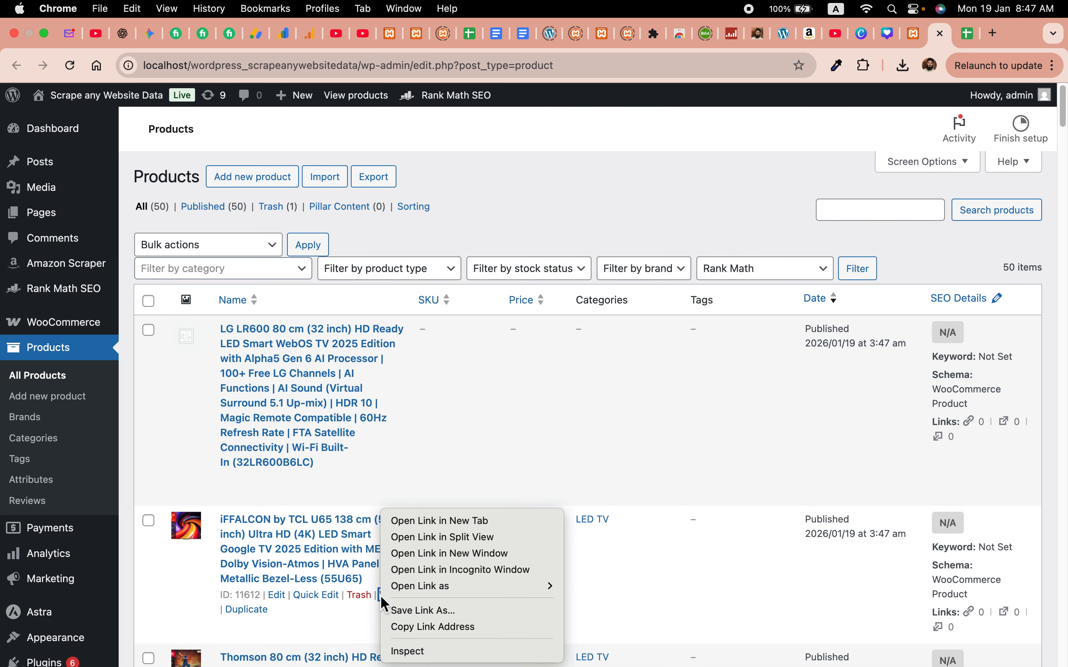
pyautogui.click(428, 523)
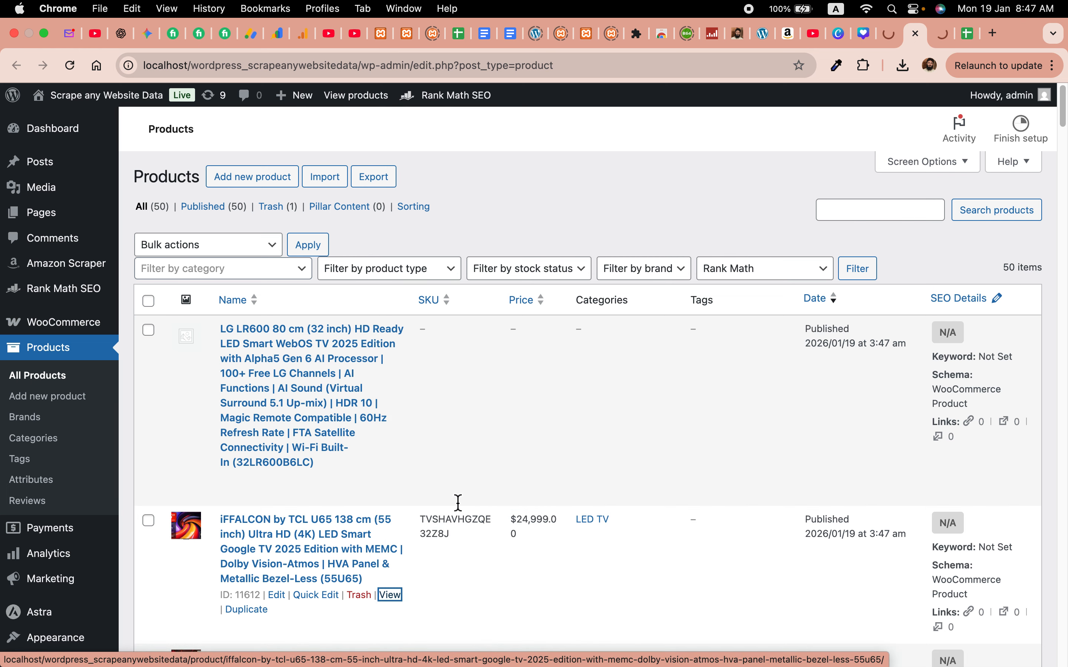
pyautogui.click(935, 39)
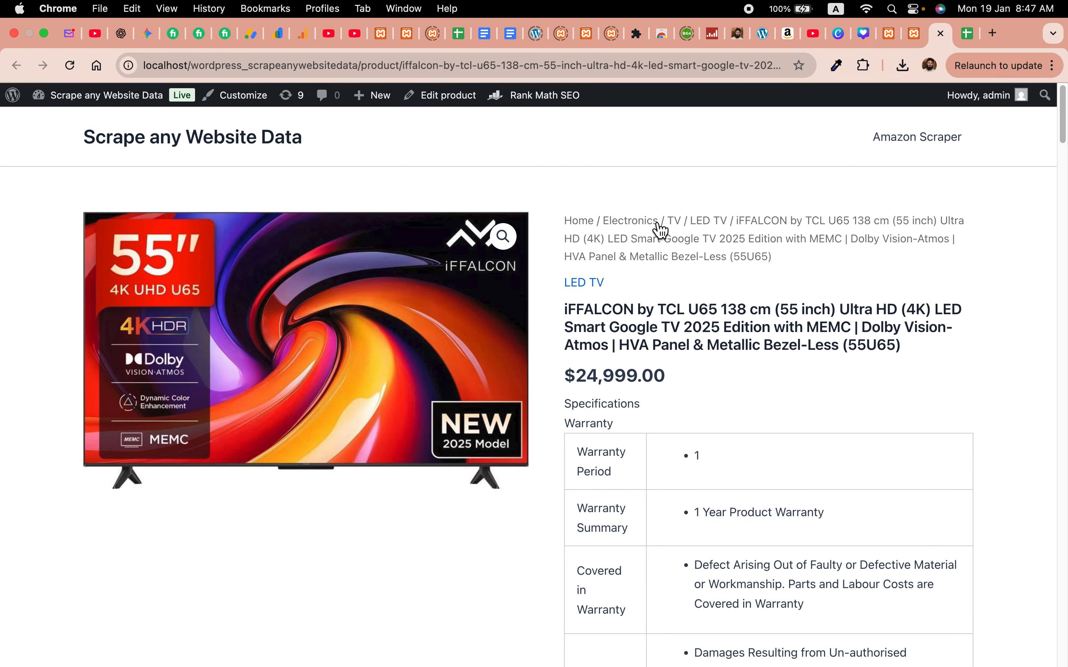
pyautogui.scroll(-3, 755, 294)
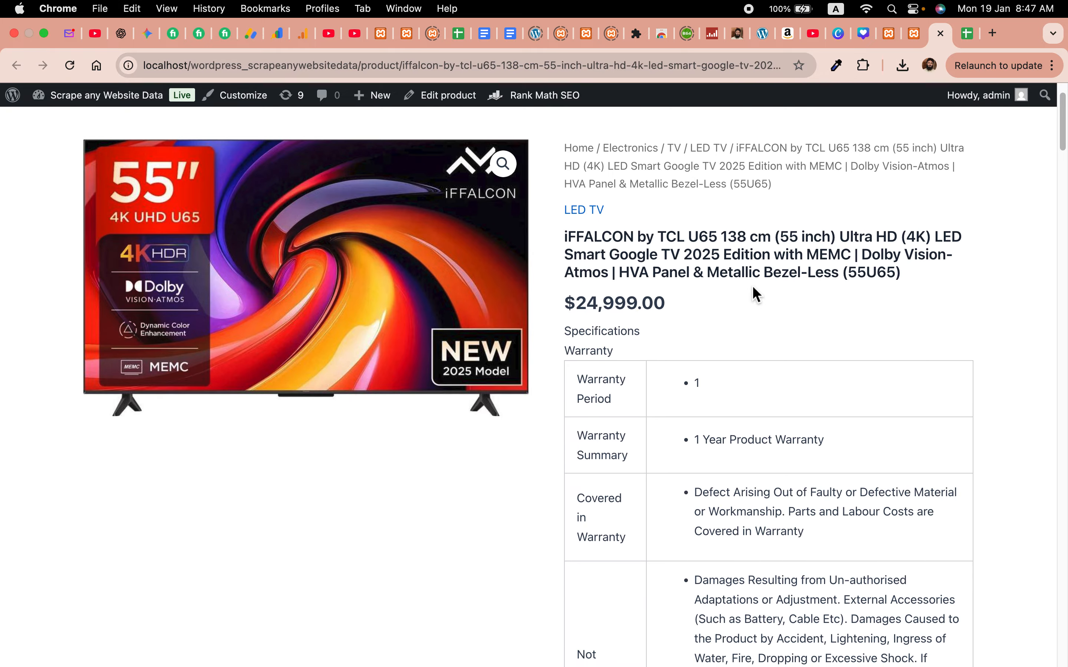
pyautogui.scroll(-4, 682, 340)
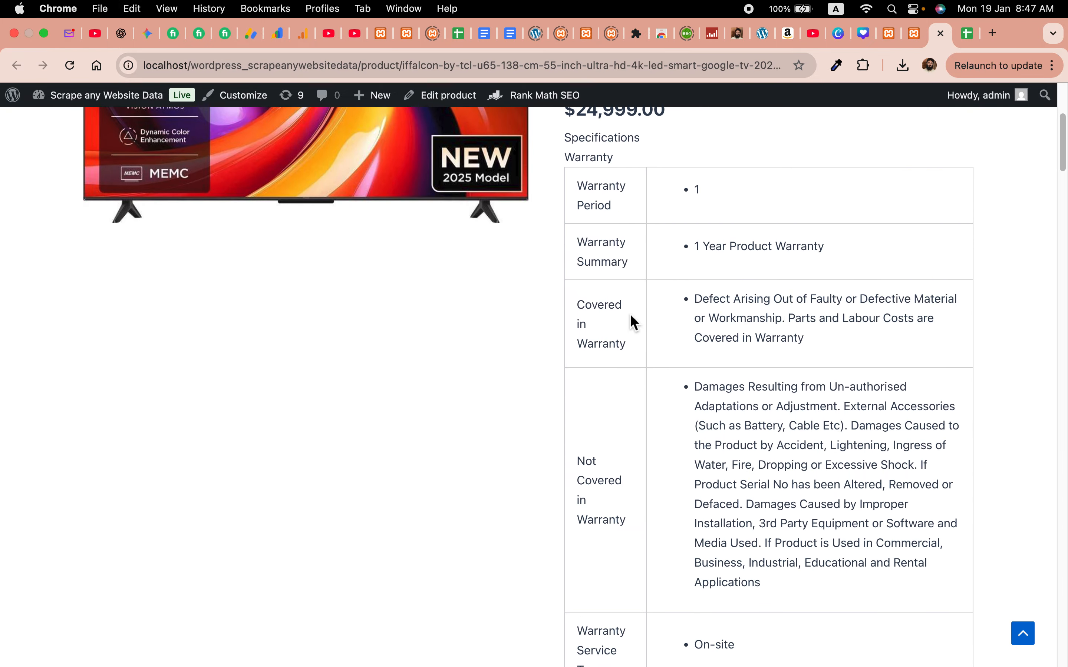
pyautogui.scroll(6, 705, 315)
pyautogui.scroll(-1, 634, 314)
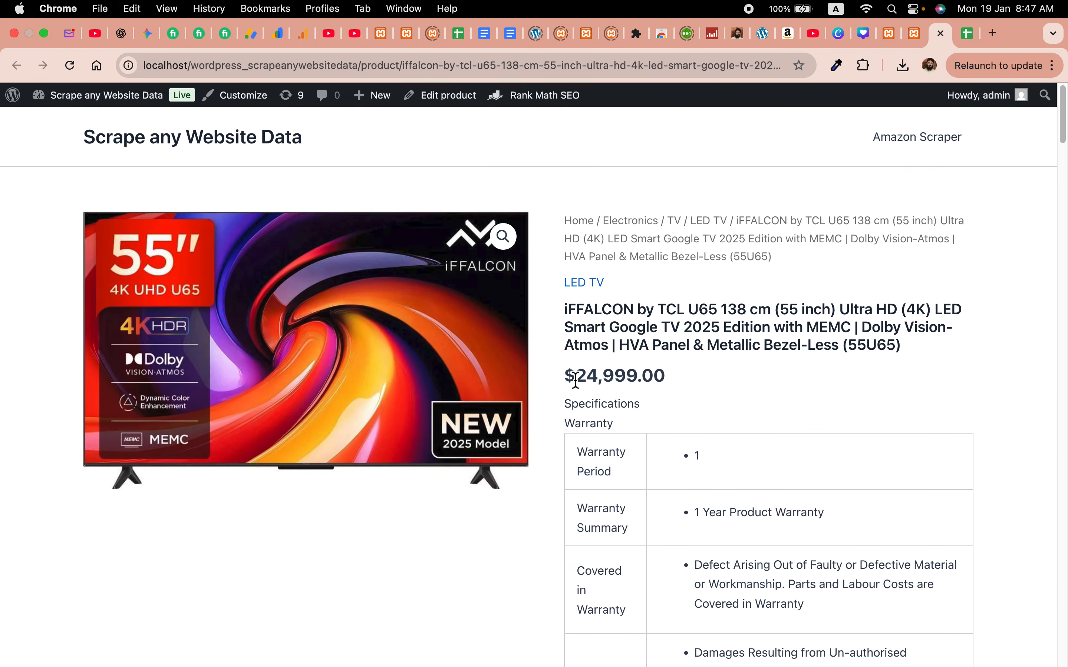
# Compare the currency symbol of the product's price with the Price column in the products (9) spreadsheet.
pyautogui.moveTo(575, 381); pyautogui.dragTo(567, 380)
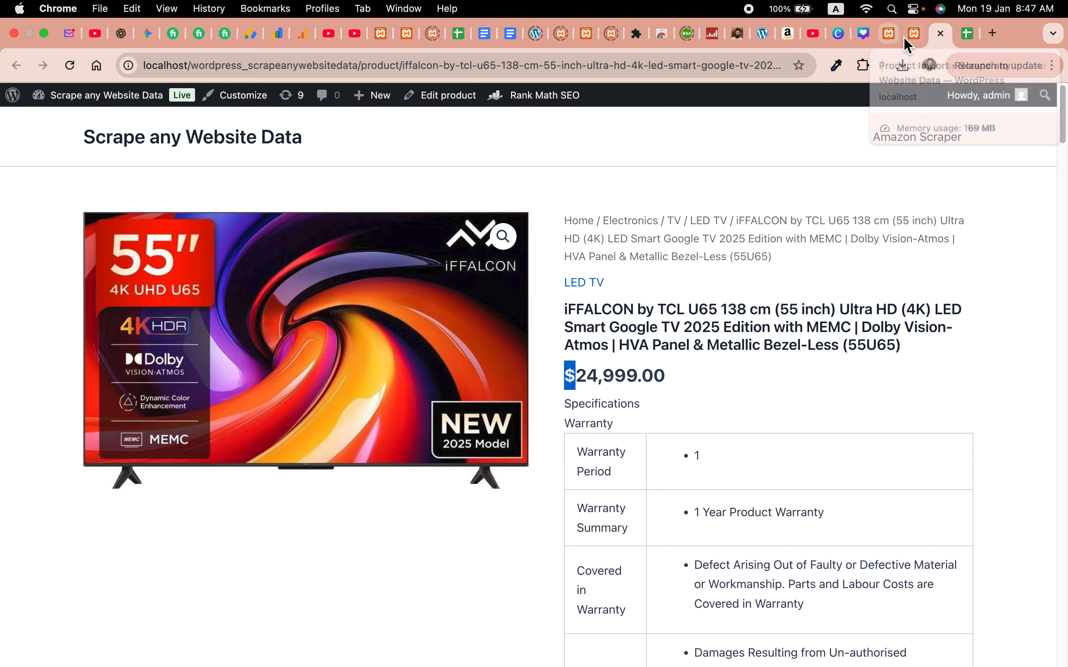
pyautogui.click(965, 33)
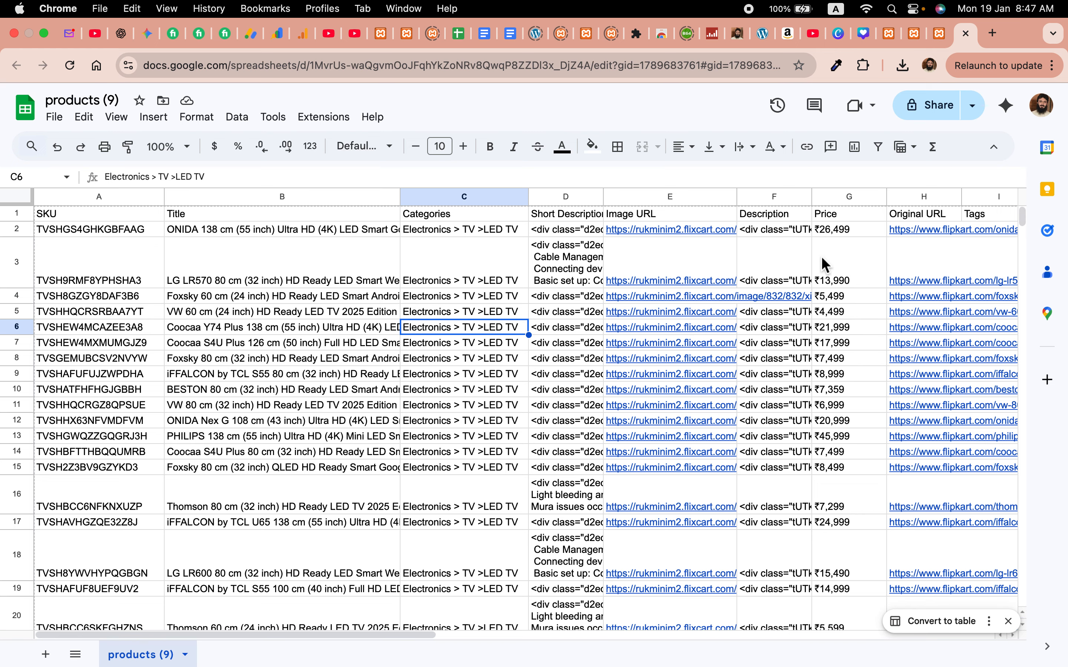
pyautogui.click(931, 35)
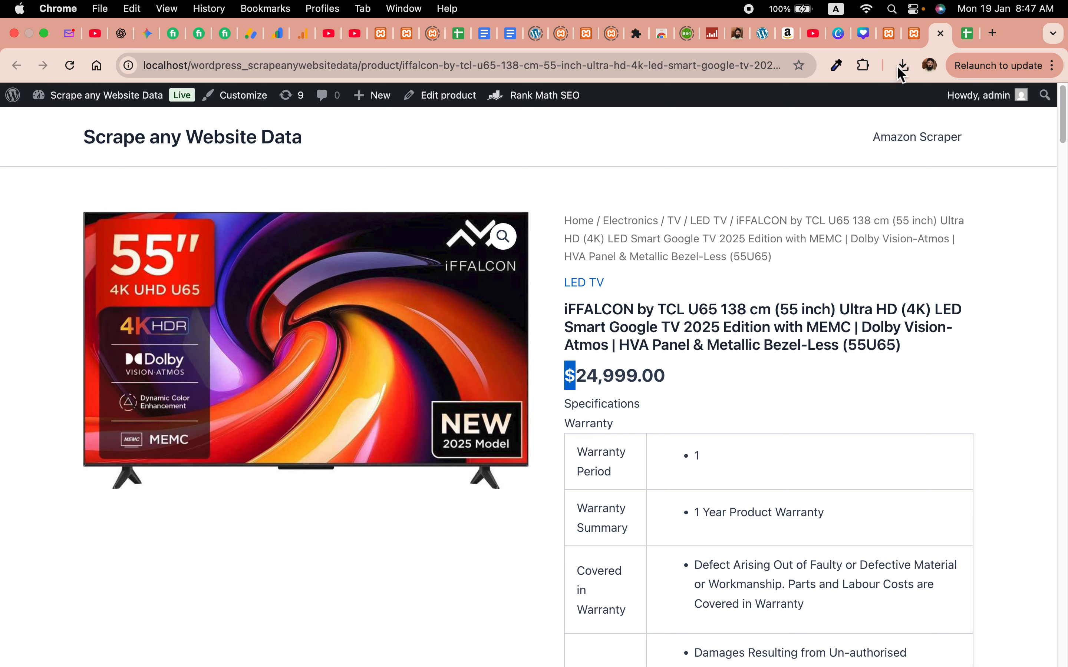
# Set the store currency to Indian rupee (₹) — INR in the WooCommerce general settings and save the changes.
pyautogui.click(914, 33)
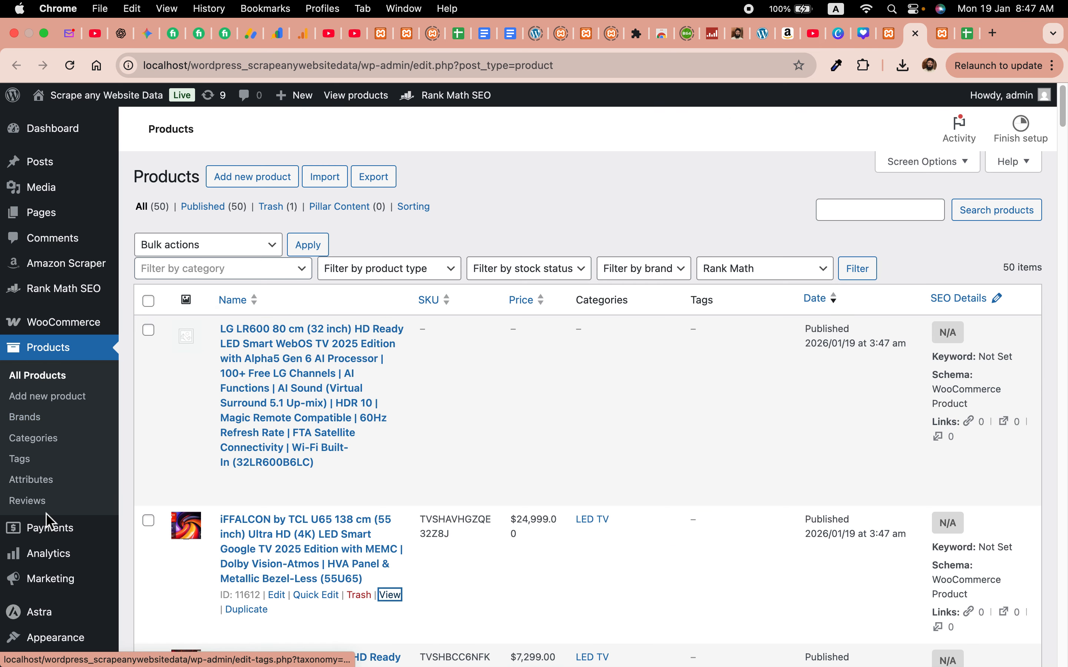
pyautogui.moveTo(66, 329)
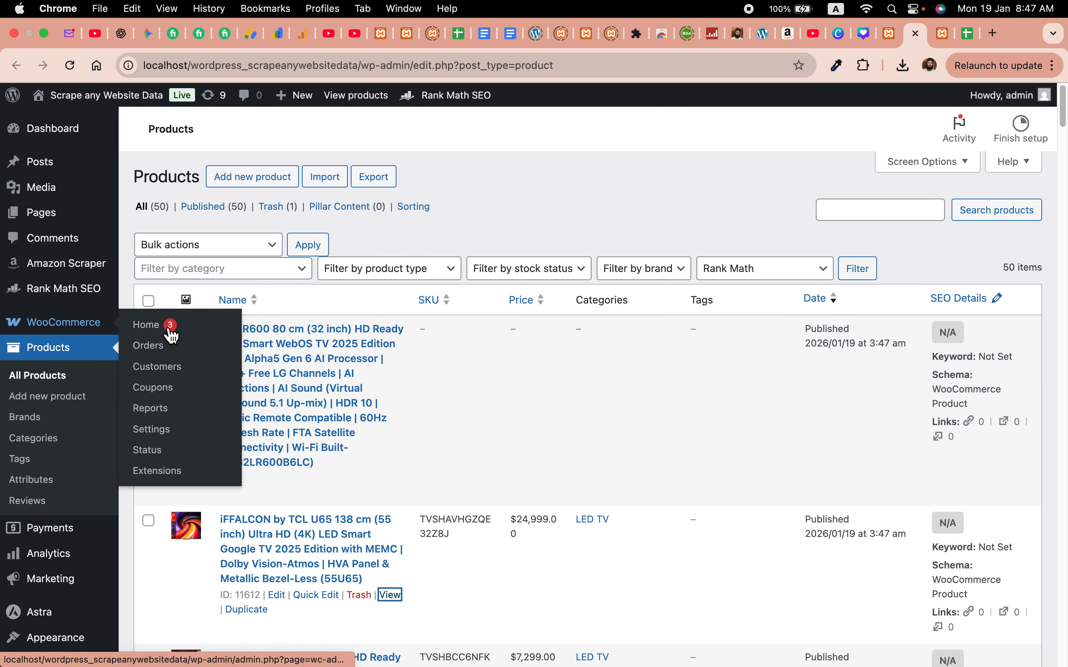
pyautogui.click(151, 429)
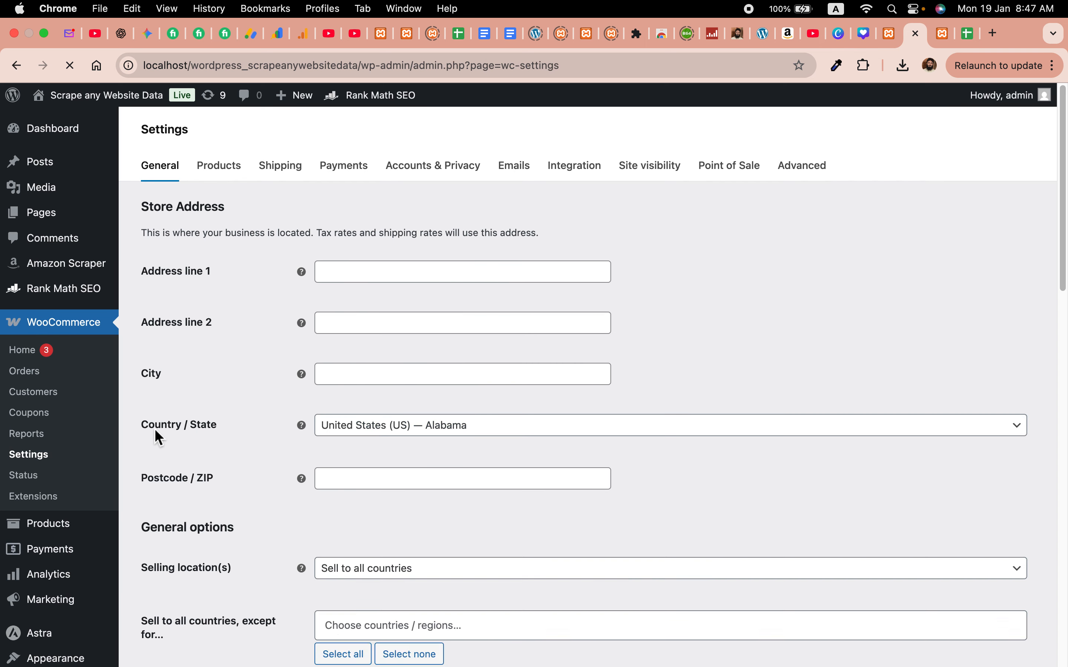
pyautogui.scroll(-2, 242, 469)
pyautogui.scroll(-15, 241, 463)
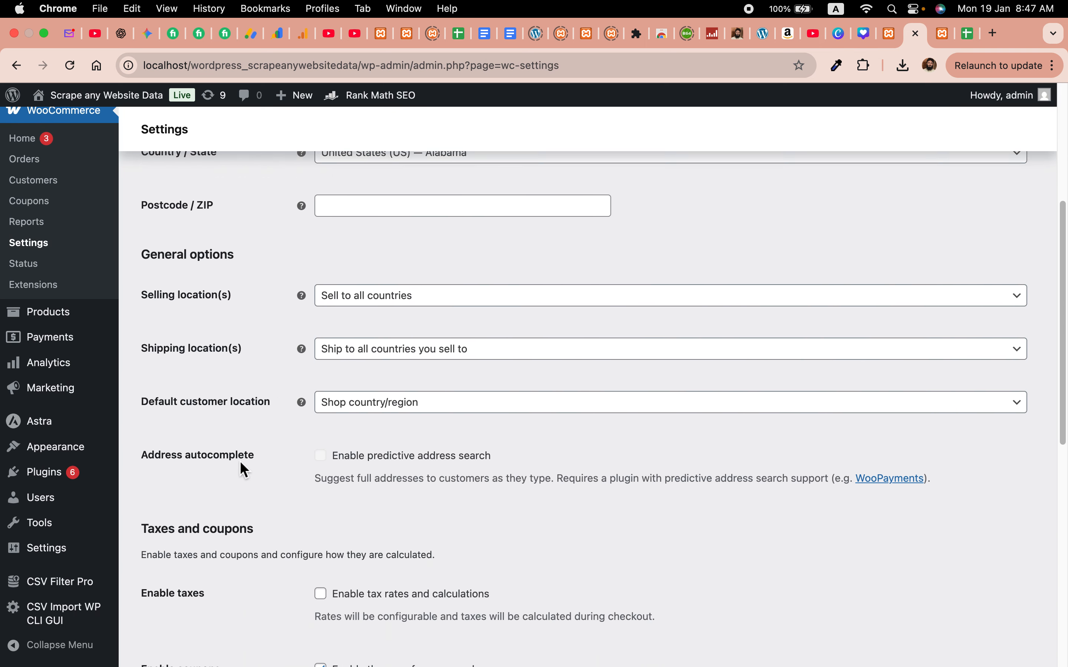
pyautogui.scroll(-2, 241, 463)
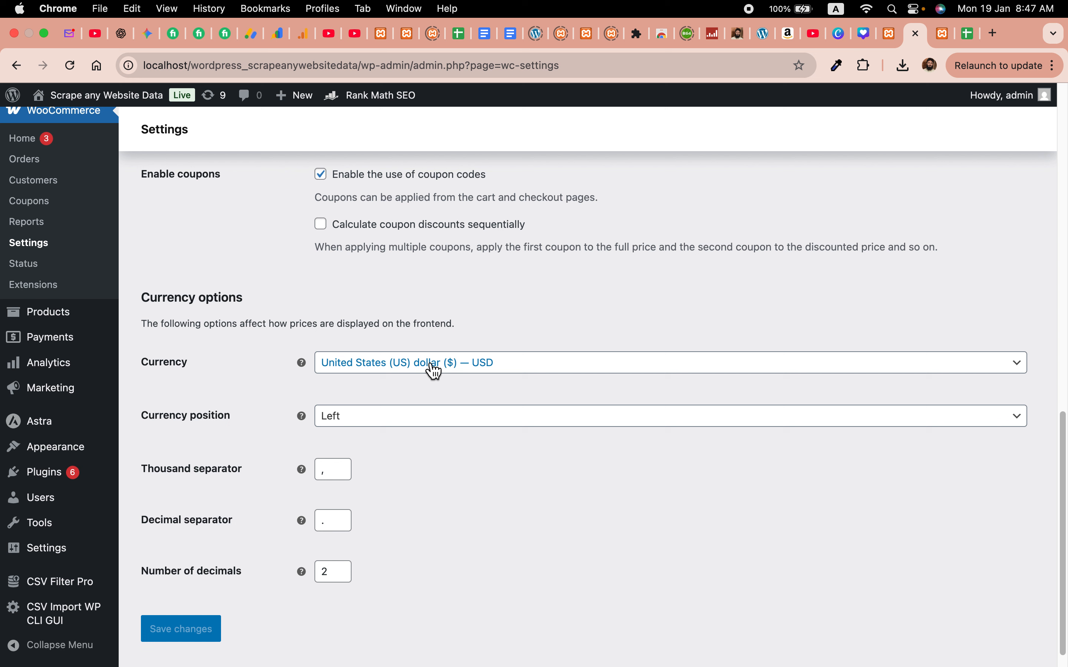
pyautogui.click(431, 366)
pyautogui.write('int')
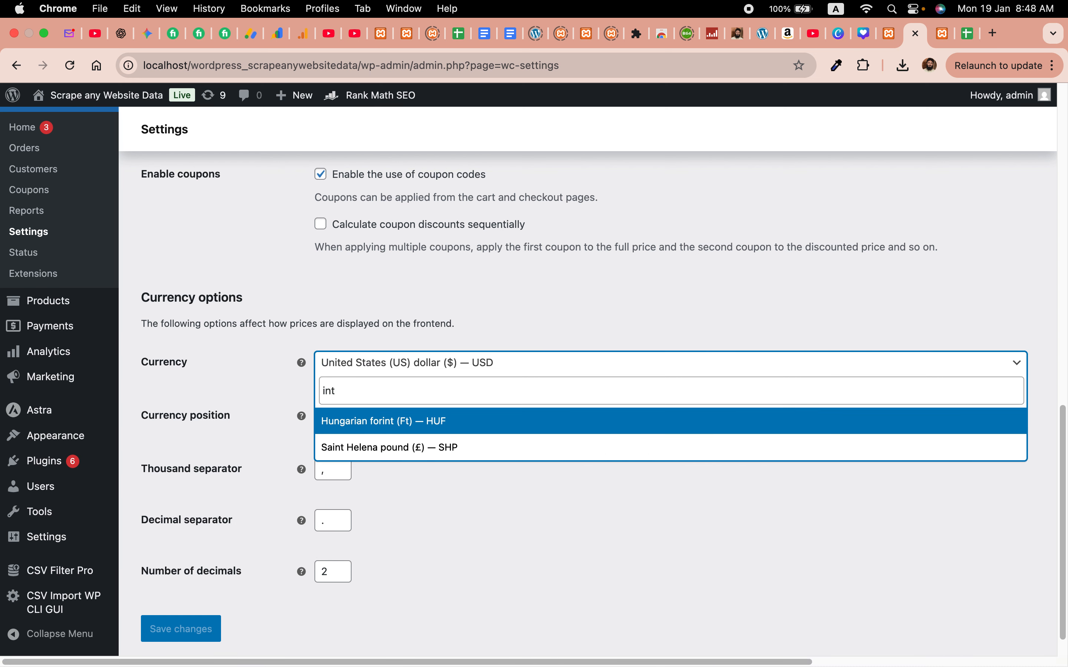
pyautogui.press('BackSpace')
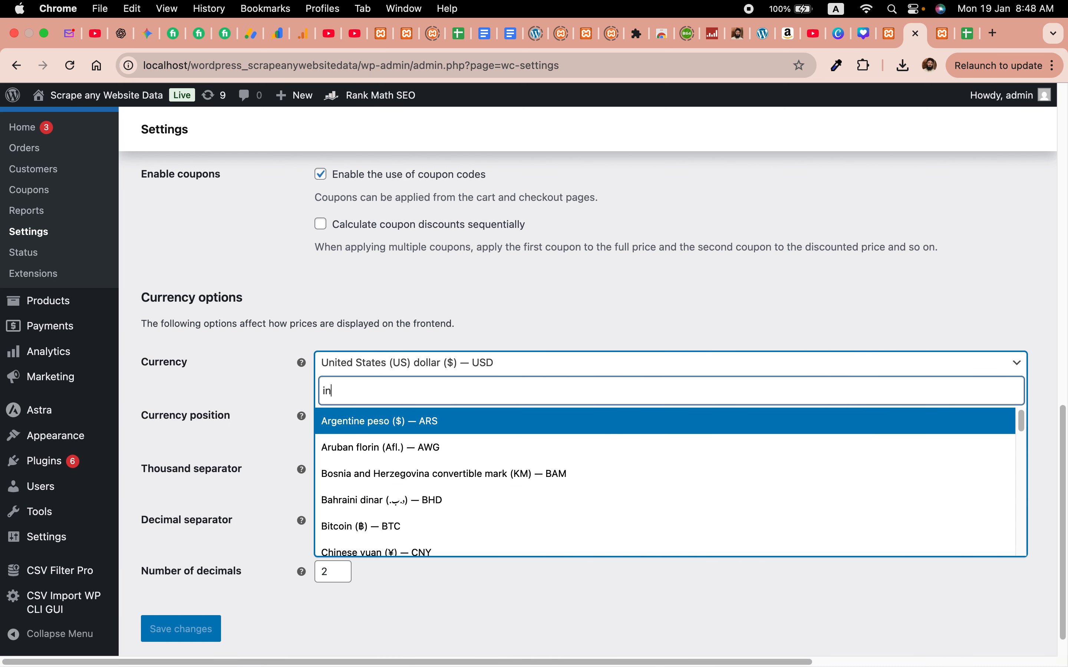
pyautogui.write('r')
pyautogui.click(429, 432)
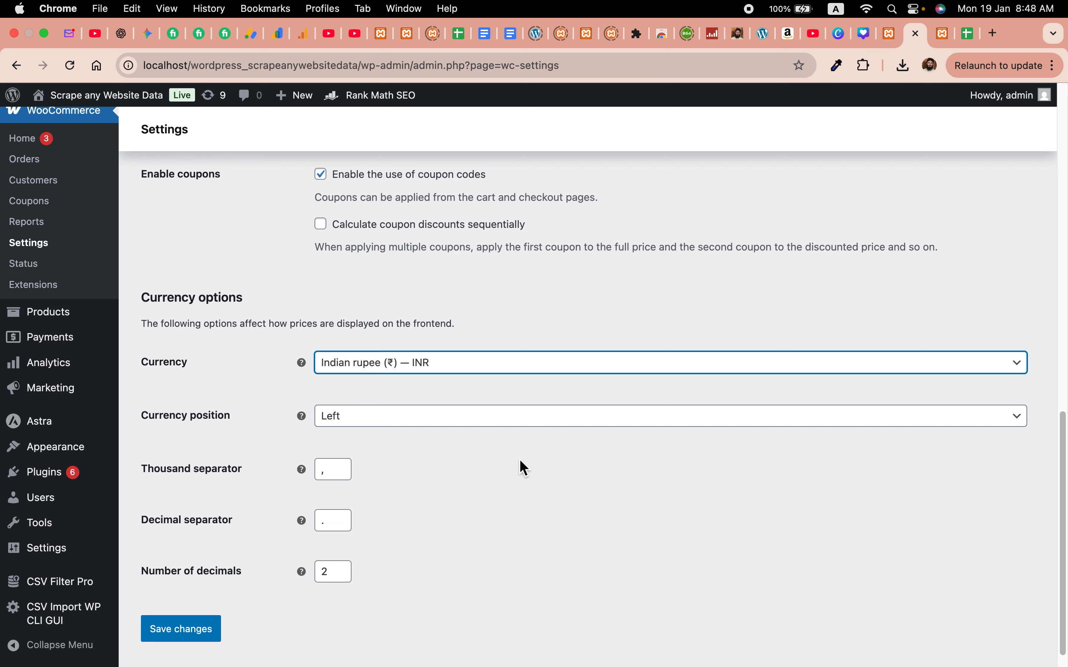
pyautogui.click(180, 635)
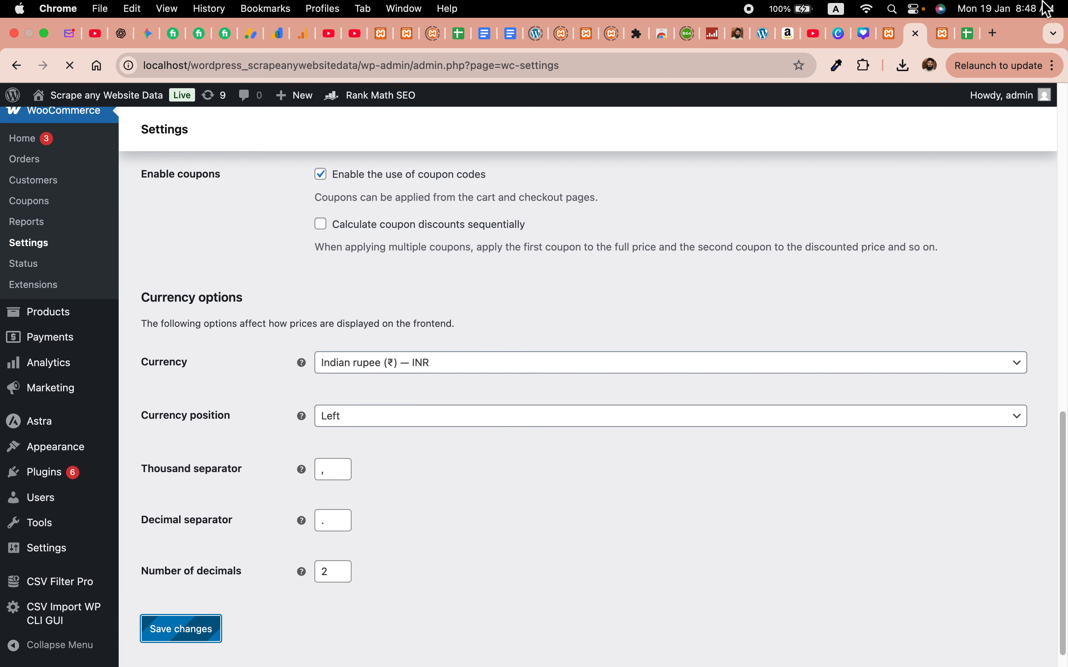
# Reload the store page of the iFFALCON by TCL U65 55-inch TV and check the currency symbol of its price.
pyautogui.hotkey('ctrl', 'Tab')
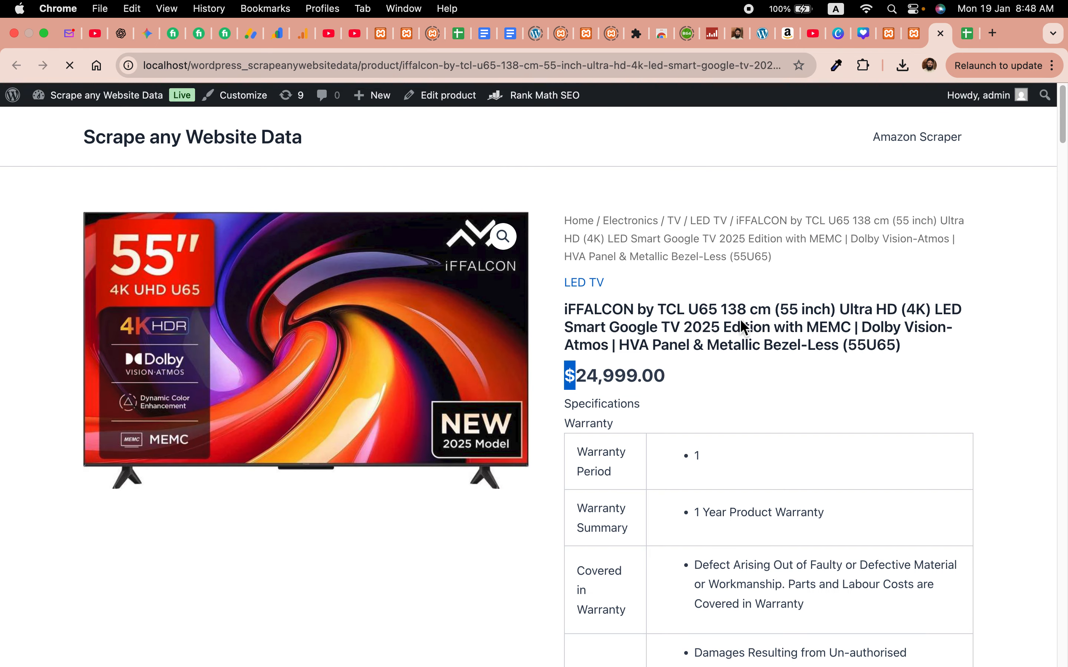
pyautogui.click(69, 66)
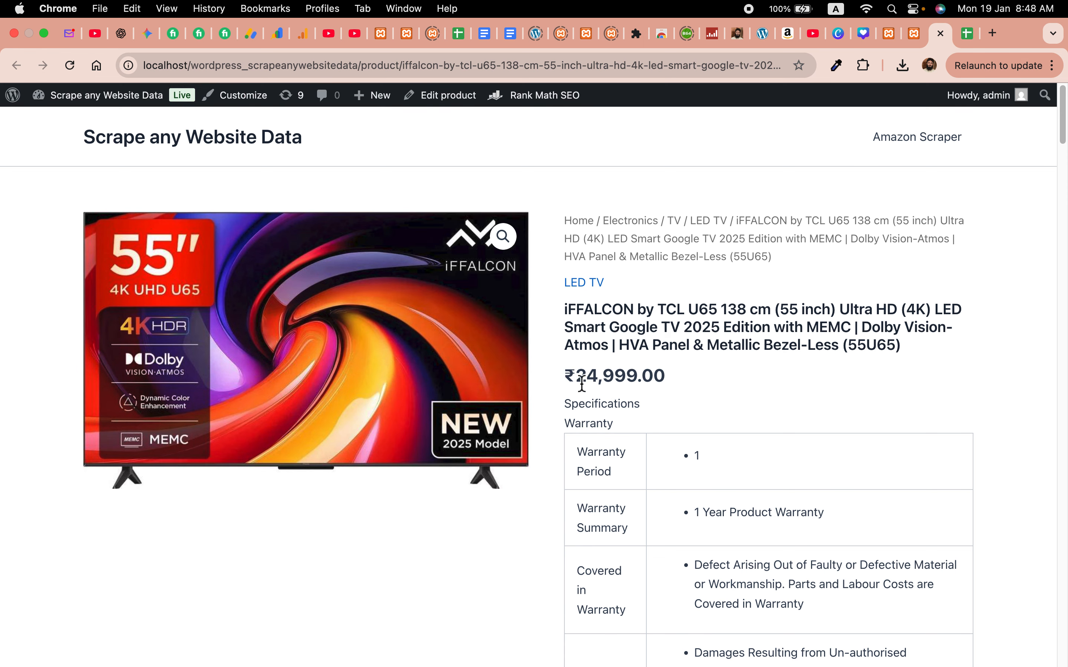
pyautogui.scroll(-8, 690, 426)
pyautogui.scroll(5, 709, 389)
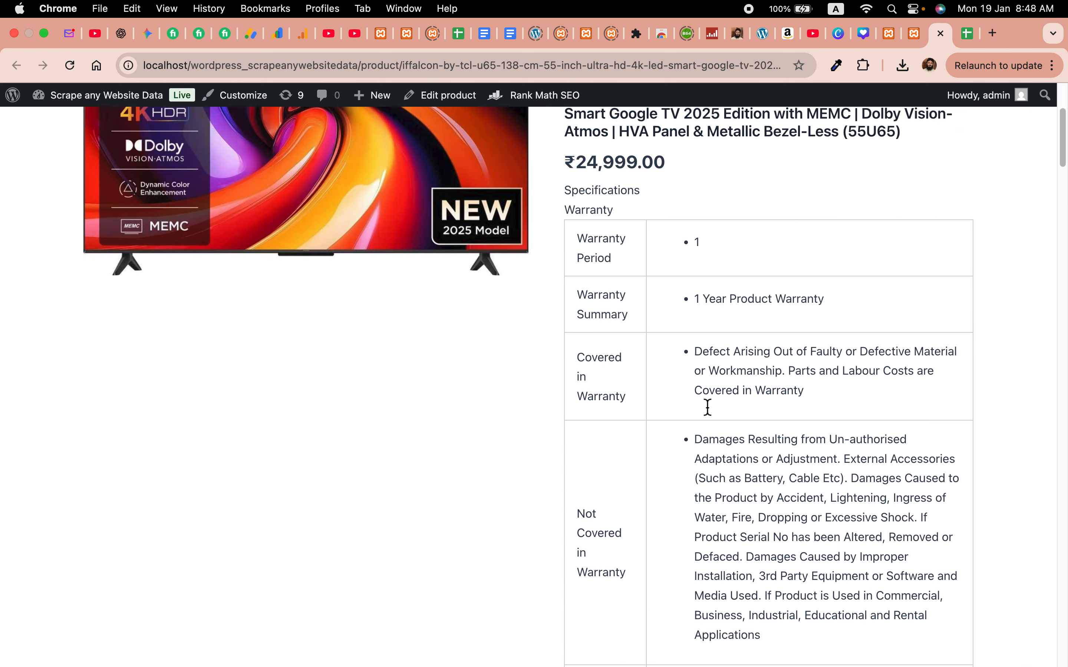
# Review the TV's imported specification tables, SKU, category, description and related products on its store page.
pyautogui.scroll(-15, 708, 407)
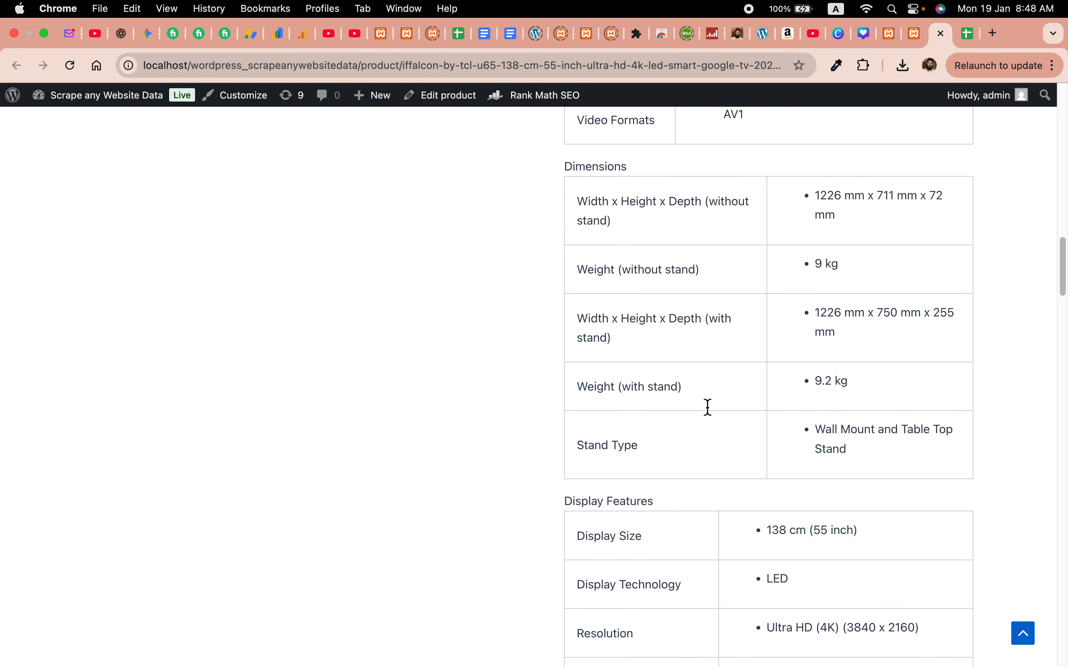
pyautogui.scroll(-20, 706, 410)
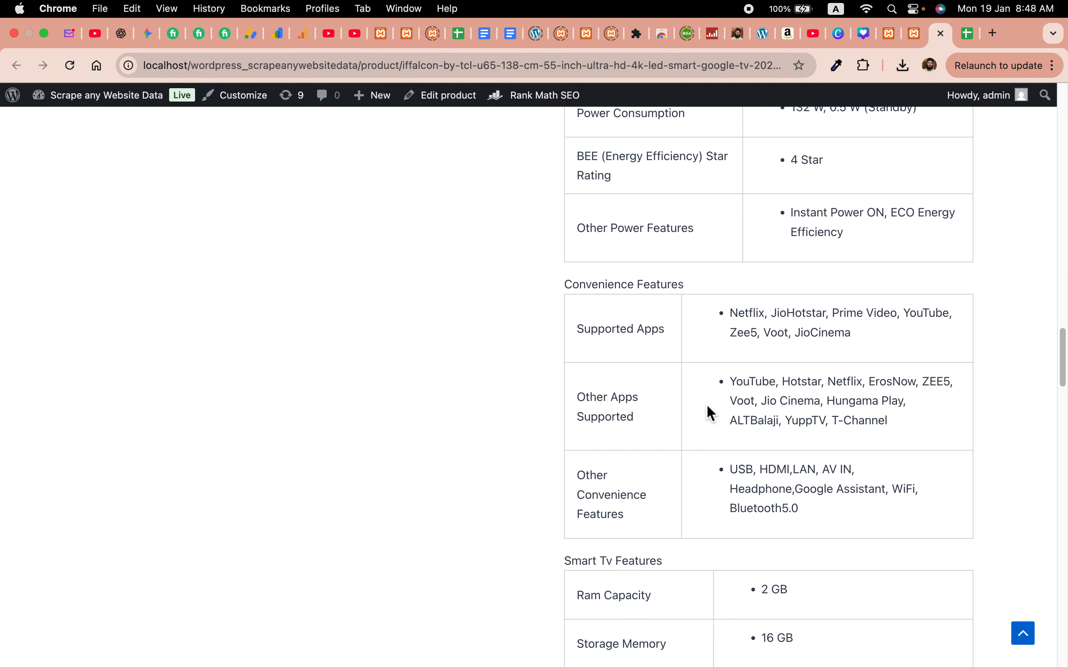
pyautogui.scroll(-20, 708, 412)
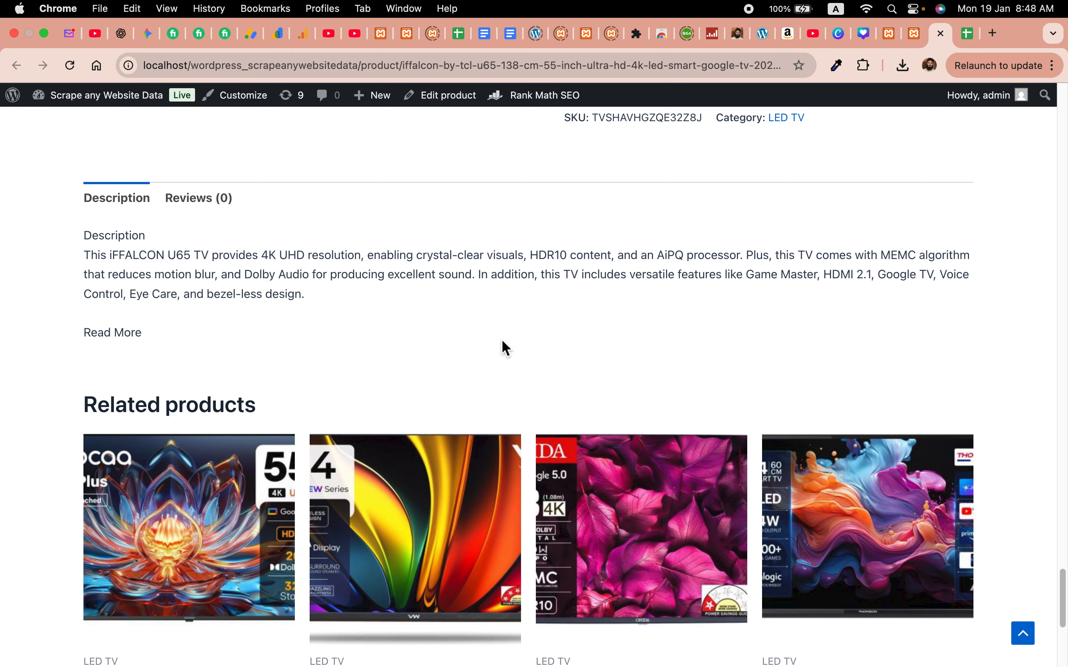
pyautogui.scroll(15, 502, 339)
pyautogui.scroll(-12, 502, 339)
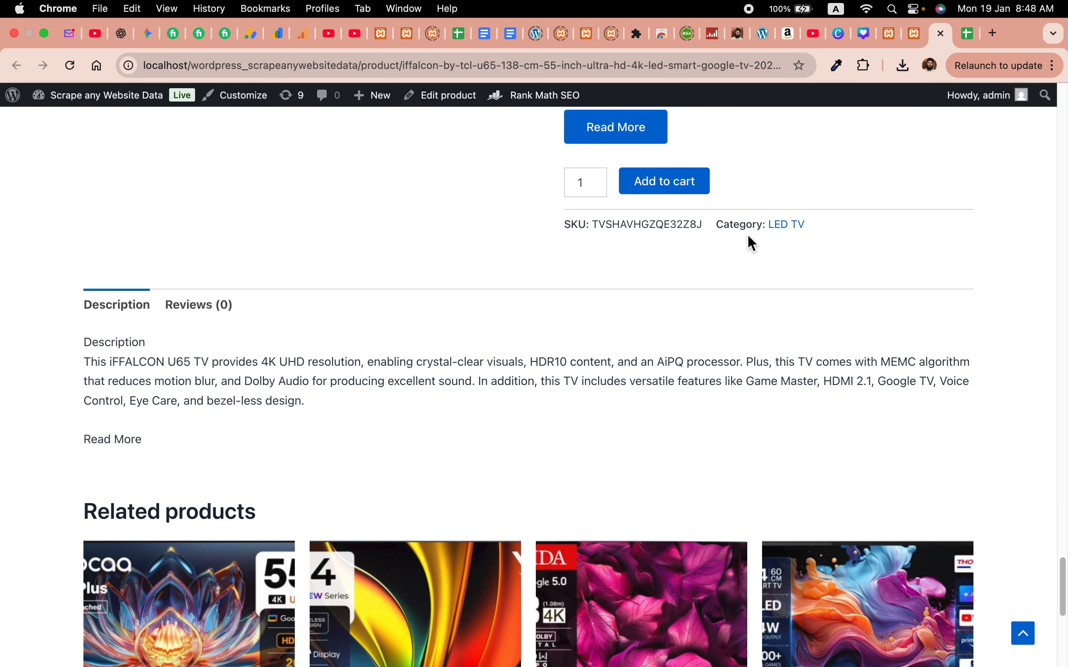
pyautogui.scroll(15, 371, 348)
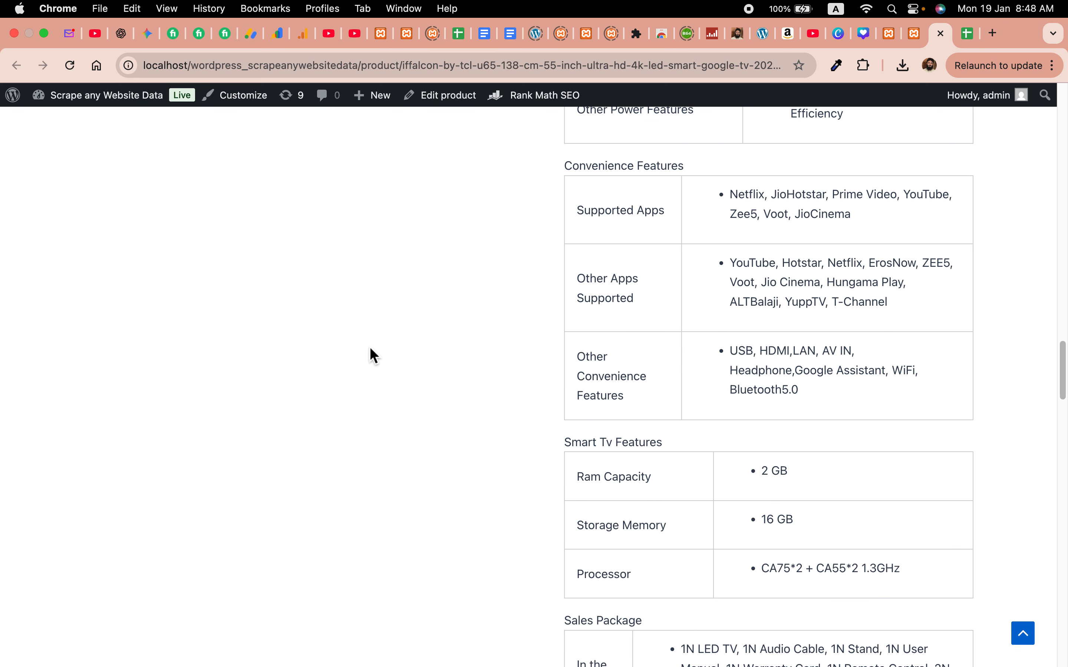
pyautogui.scroll(8, 370, 348)
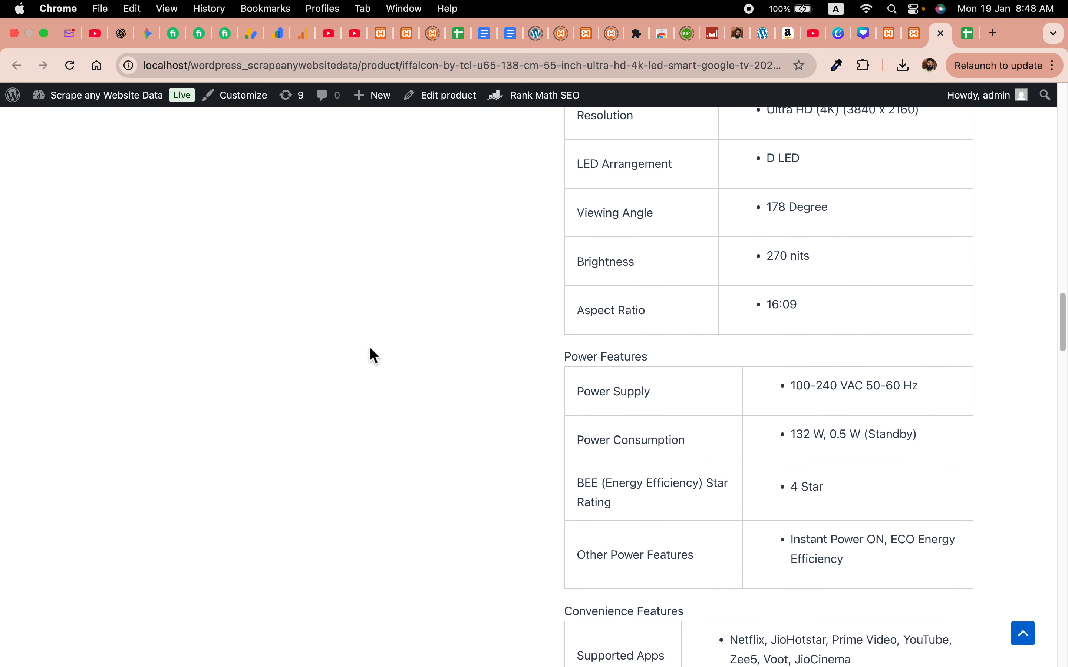